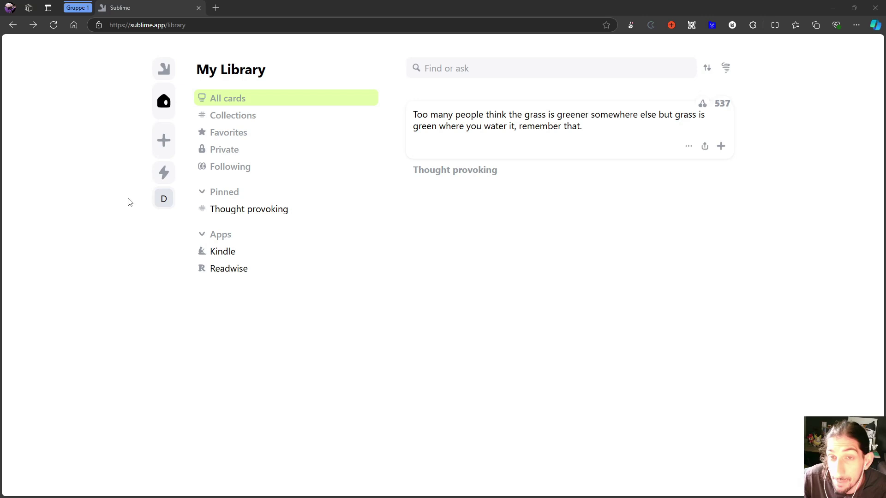
# Step: Open the account menu from the D avatar in My Library's sidebar
pyautogui.click(165, 200)
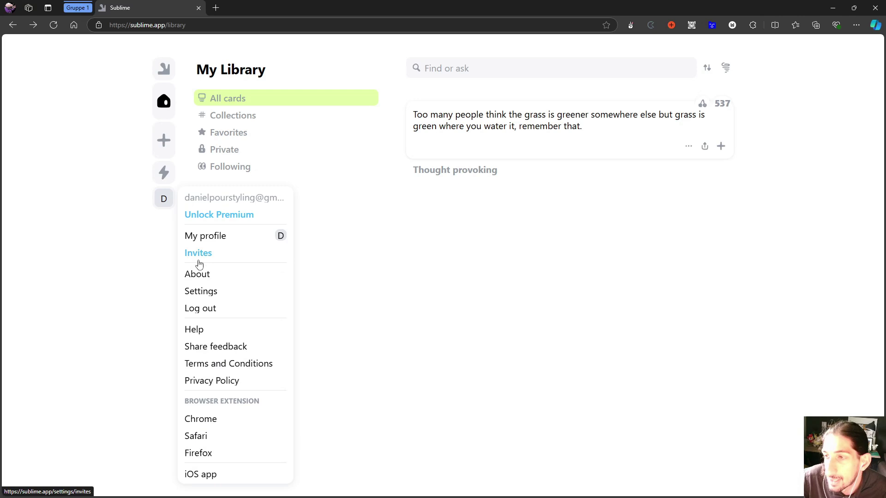
# Step: Bring up the premium offer and try annual prices from $50 up to $200 per year
pyautogui.click(219, 216)
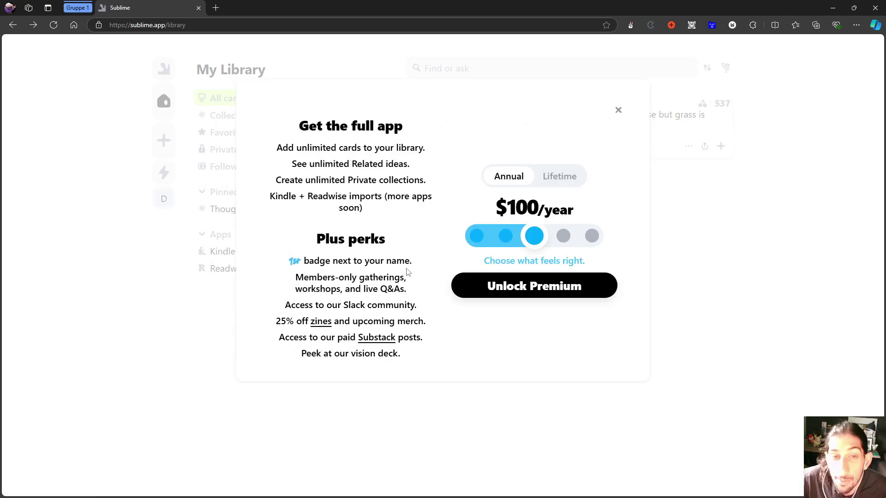
pyautogui.click(503, 238)
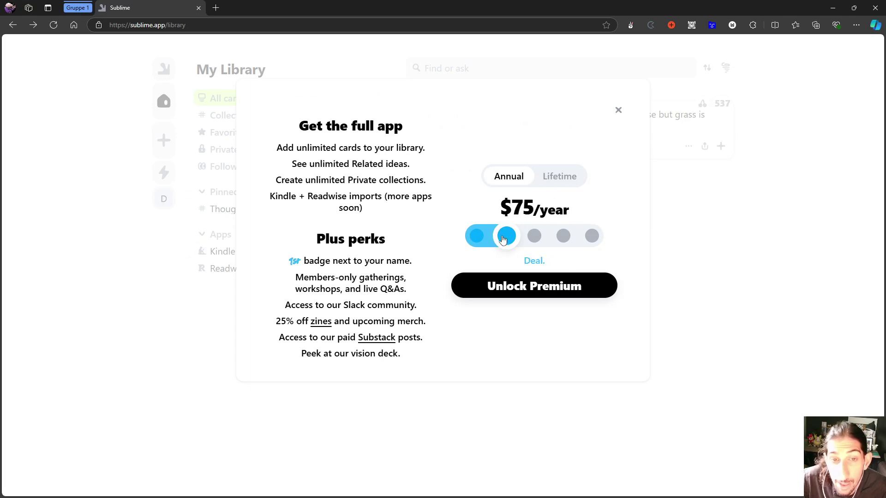
pyautogui.click(474, 240)
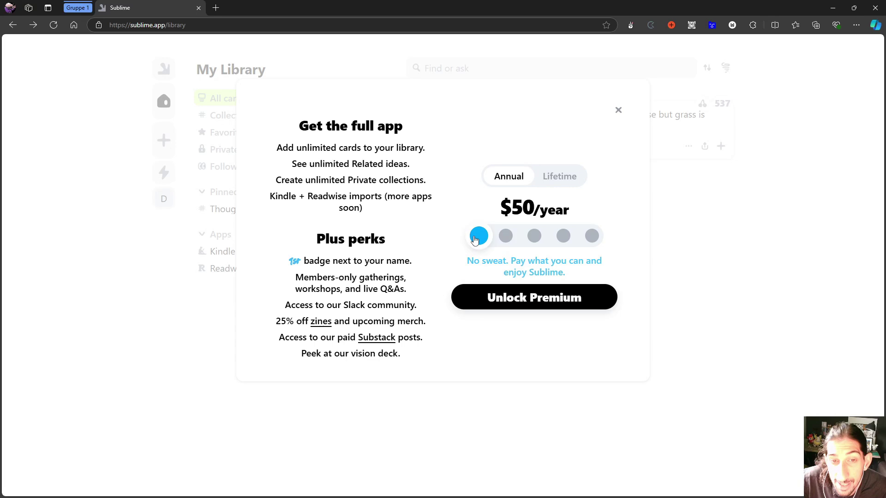
pyautogui.click(506, 236)
pyautogui.click(536, 236)
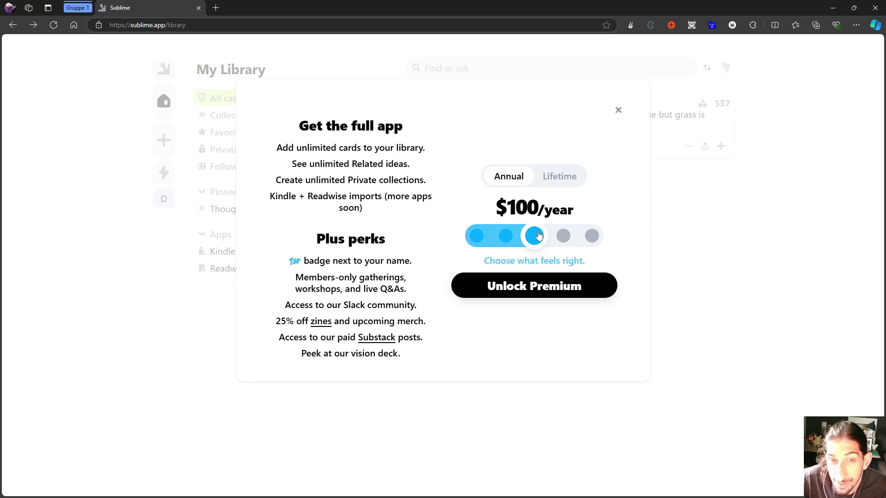
pyautogui.click(563, 236)
pyautogui.click(591, 235)
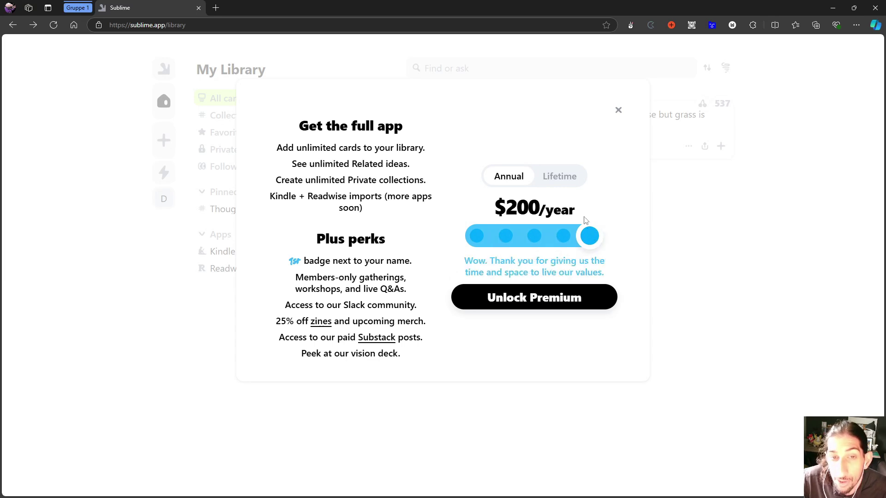
# Step: Check the $300 lifetime price, then set the annual plan back to $50 per year
pyautogui.click(560, 176)
pyautogui.click(478, 236)
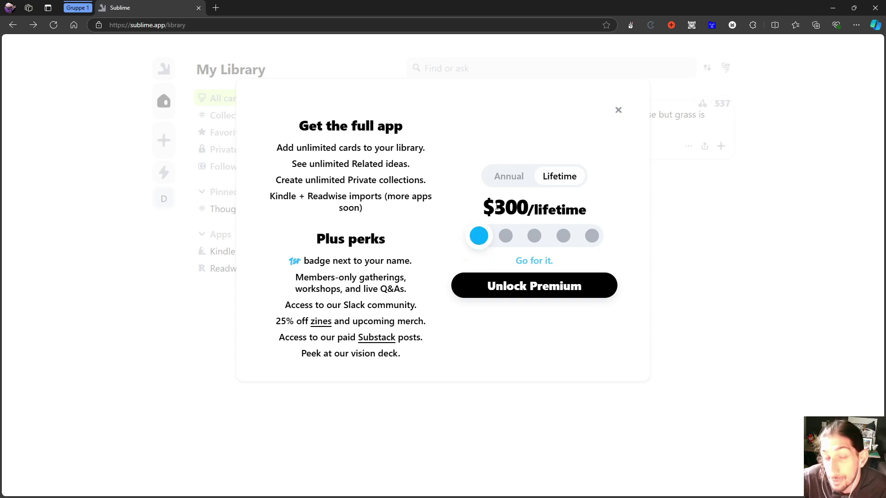
pyautogui.click(504, 178)
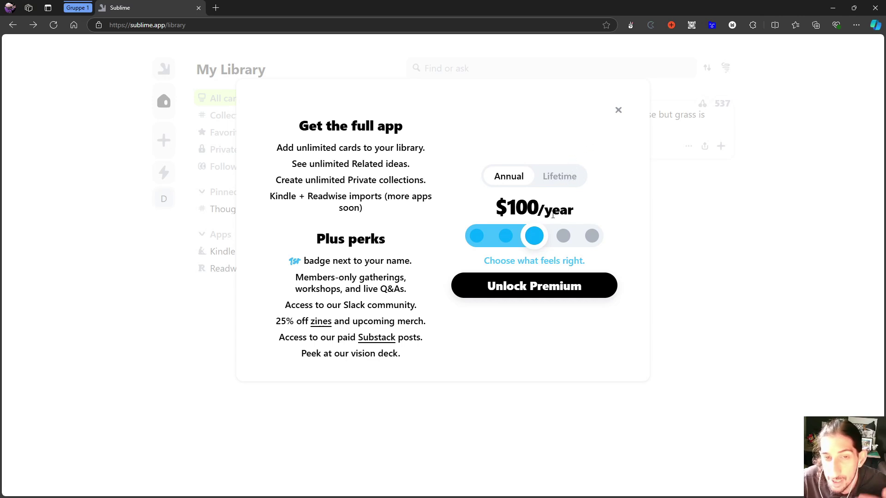
pyautogui.click(479, 236)
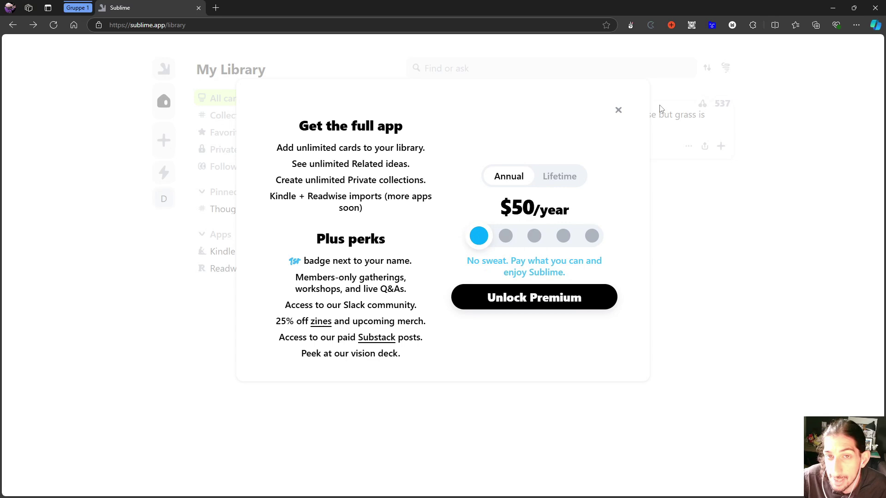
# Step: Close the upgrade offer, look over my Collections, then show All cards in My Library
pyautogui.click(618, 111)
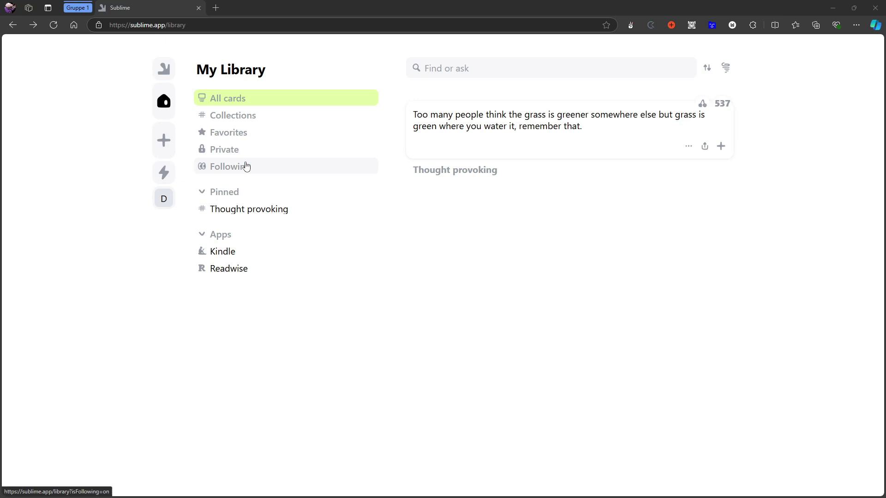
pyautogui.click(244, 121)
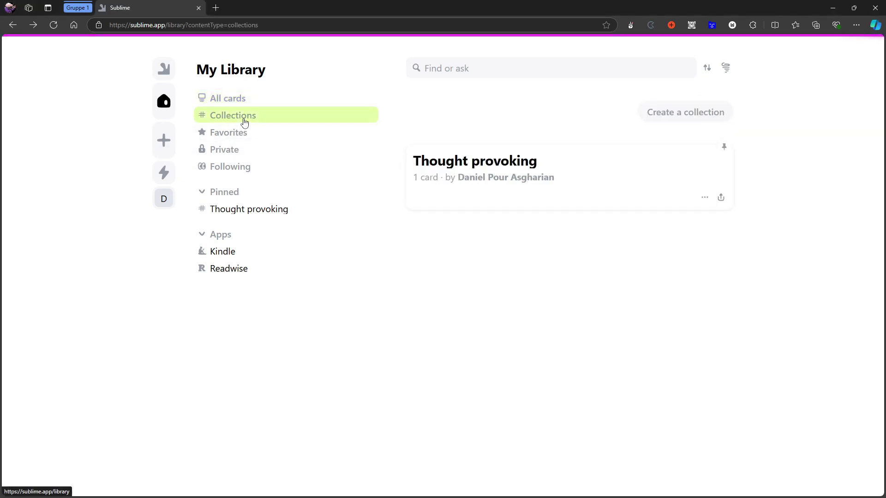
pyautogui.click(249, 105)
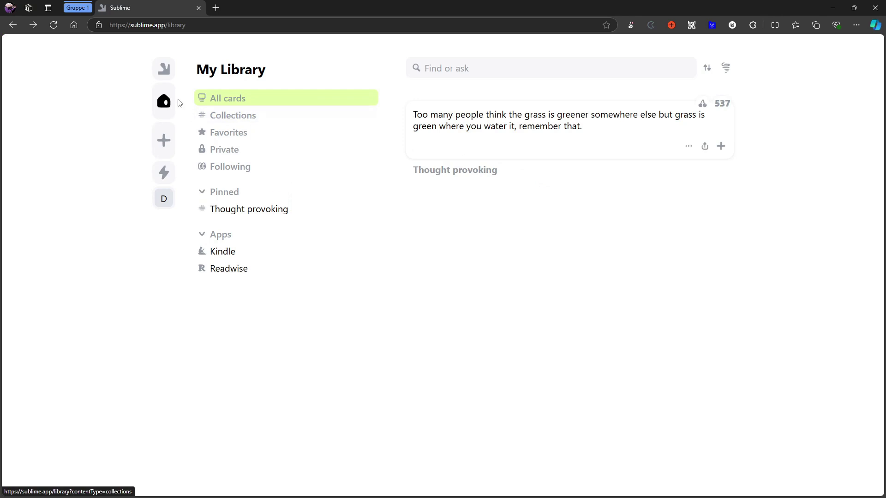
pyautogui.click(174, 77)
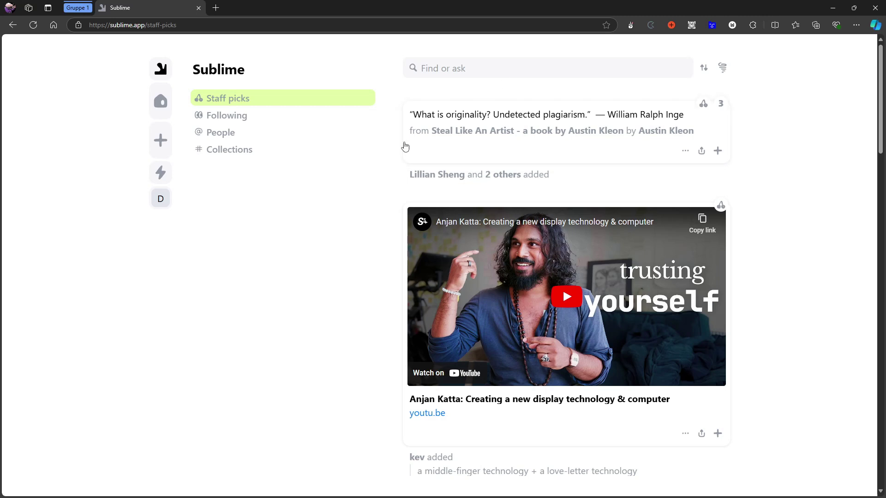
pyautogui.scroll(-4, 415, 152)
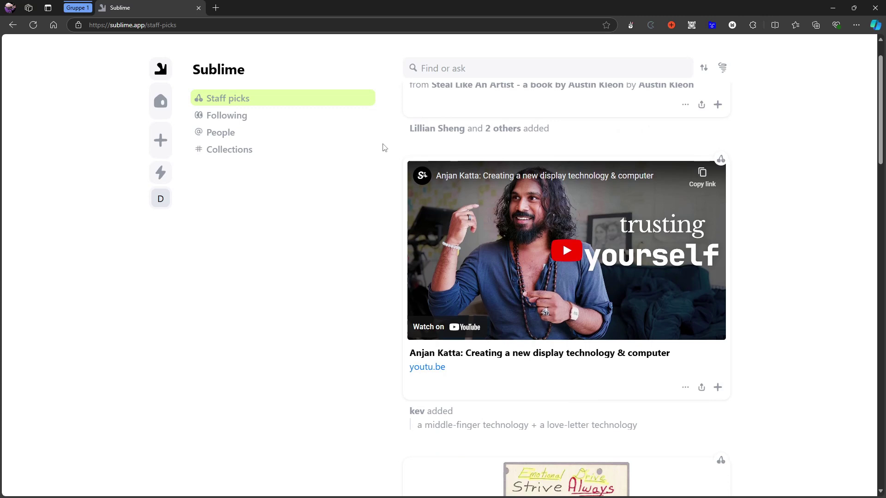
pyautogui.scroll(-5, 439, 224)
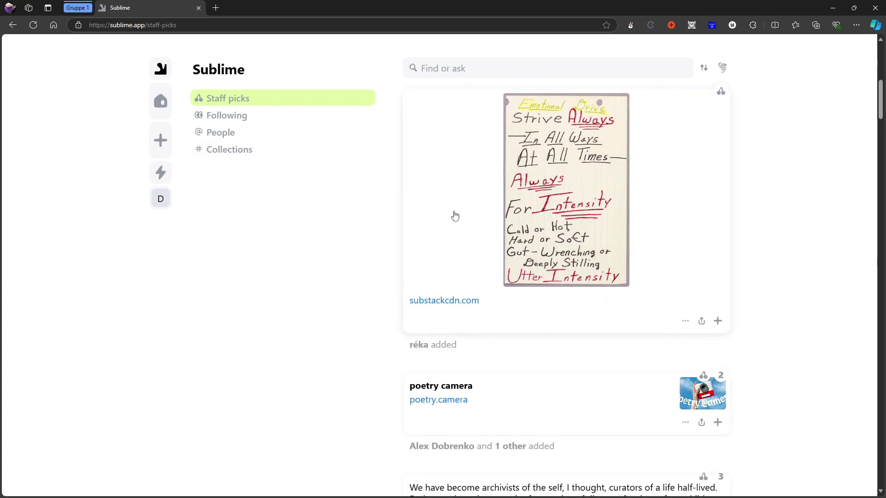
pyautogui.scroll(9, 410, 199)
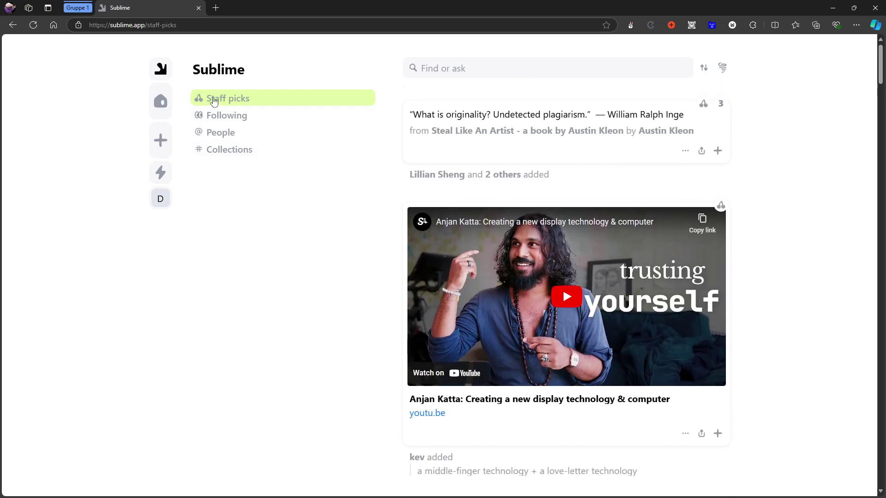
pyautogui.click(232, 117)
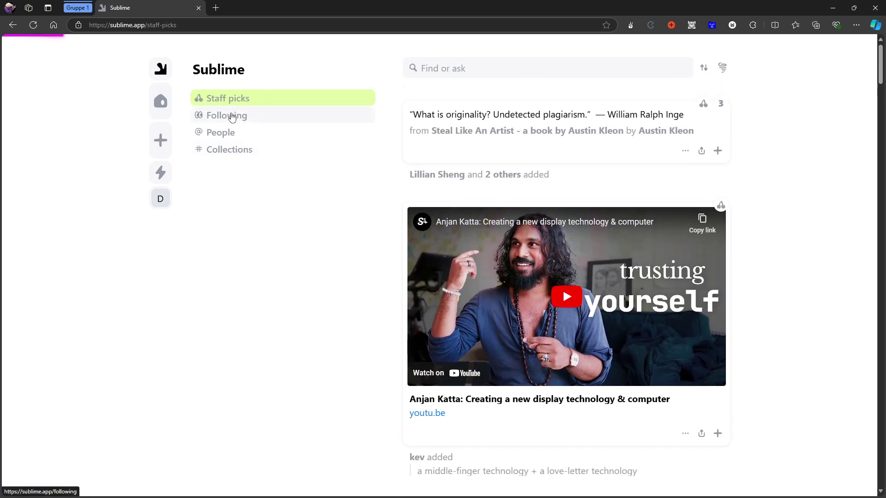
pyautogui.click(224, 133)
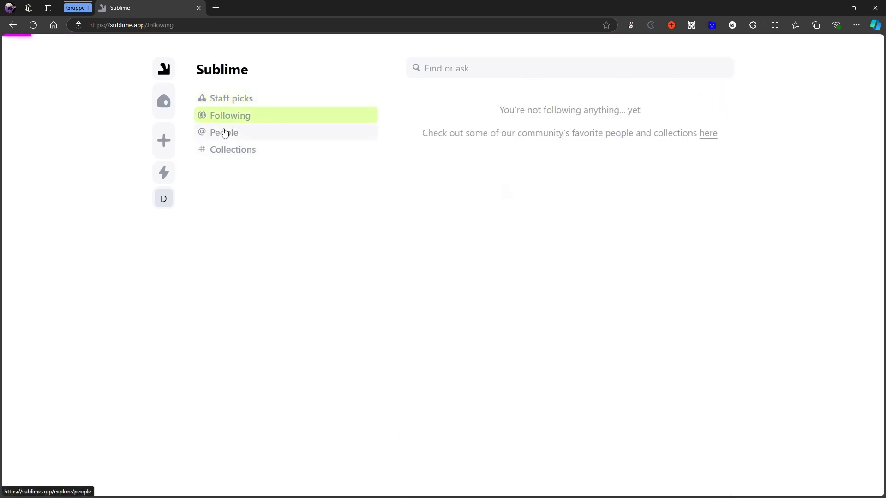
pyautogui.click(243, 152)
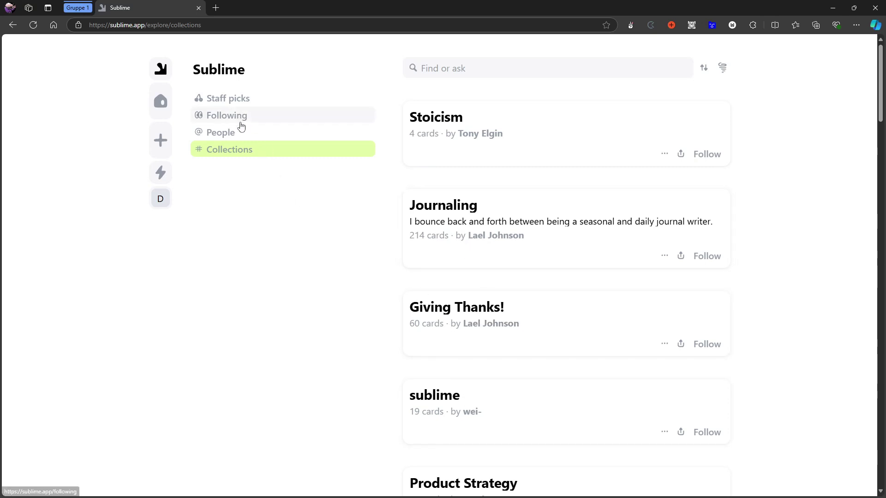
pyautogui.scroll(-1, 478, 322)
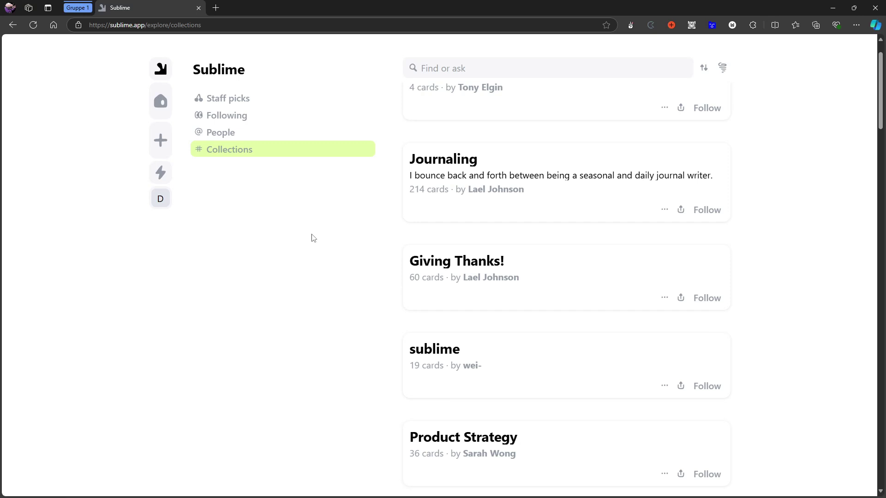
pyautogui.scroll(1, 311, 238)
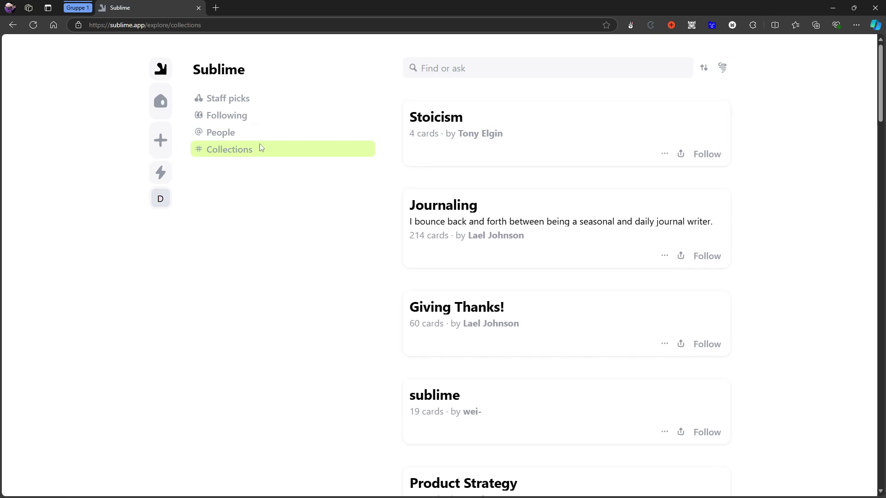
pyautogui.click(235, 102)
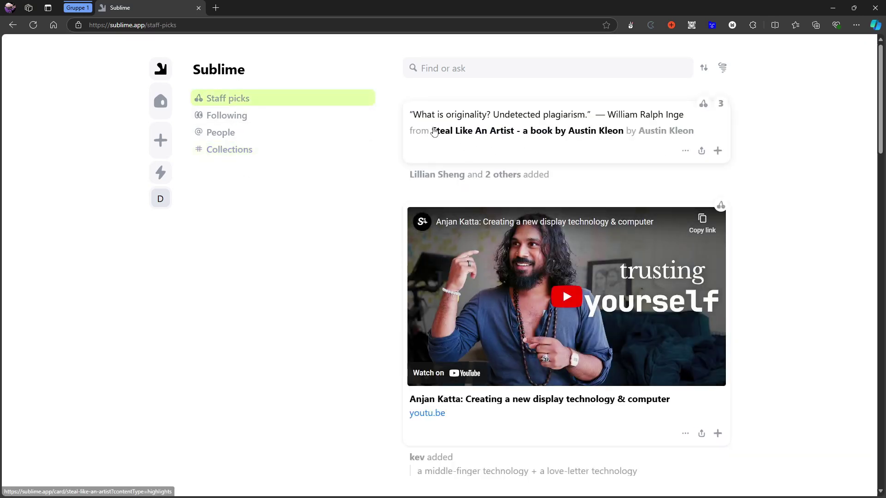
pyautogui.scroll(-4, 401, 134)
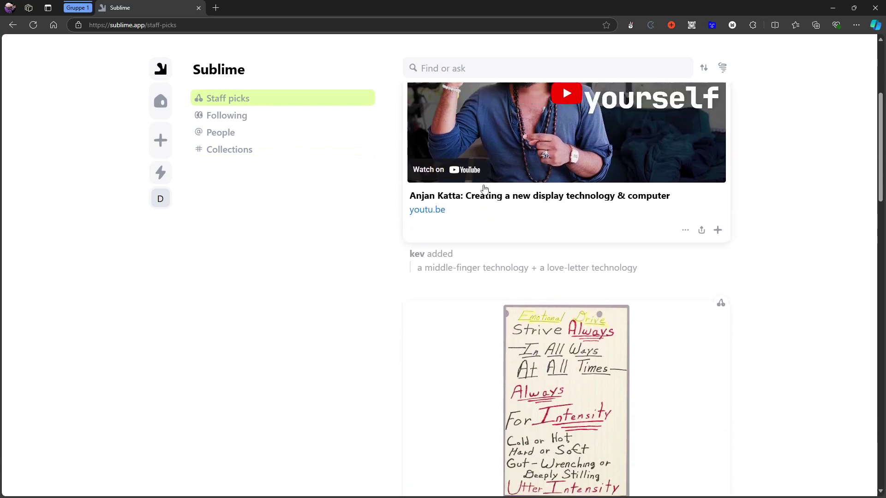
pyautogui.scroll(4, 484, 189)
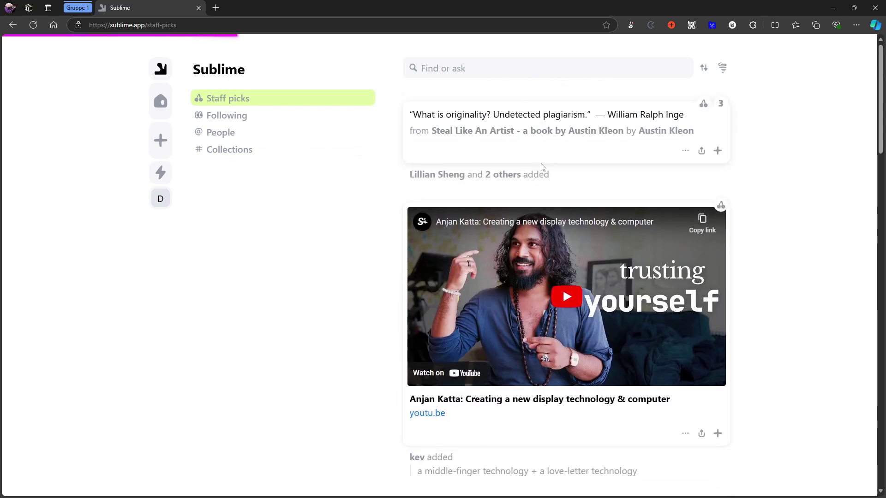
# Step: Open the 'What is originality? Undetected plagiarism.' quote card's page from Staff picks
pyautogui.click(539, 163)
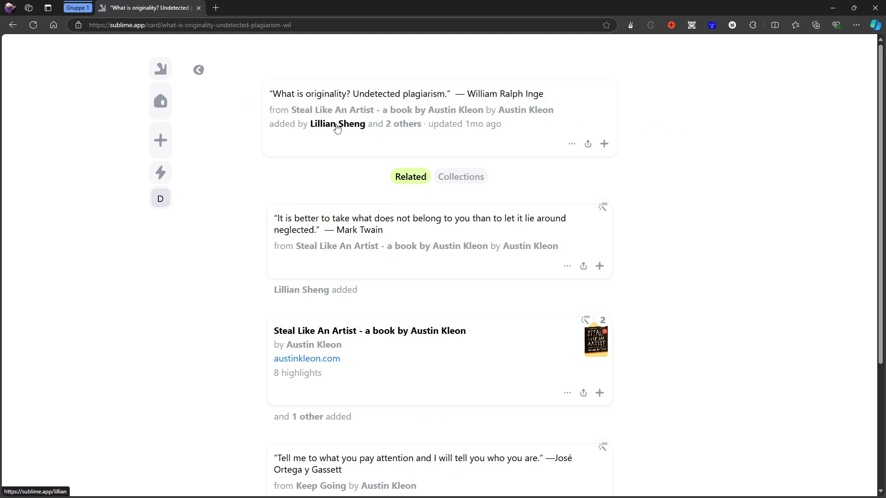
pyautogui.click(198, 70)
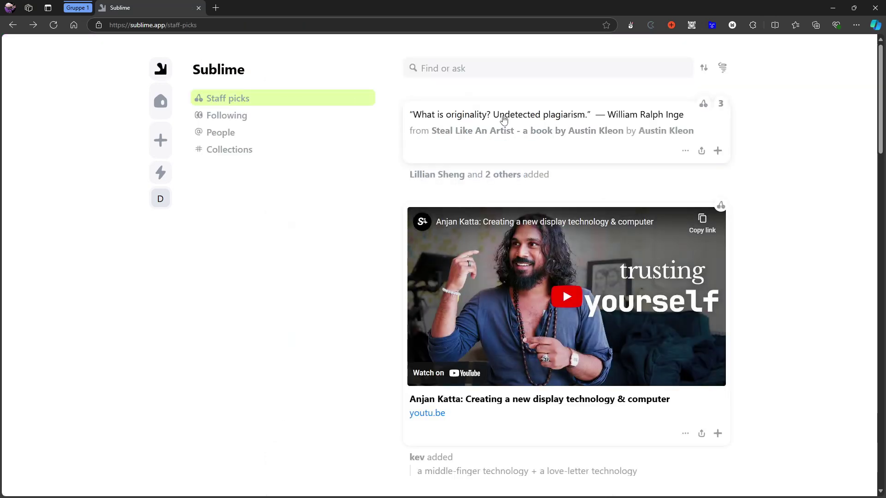
pyautogui.click(504, 119)
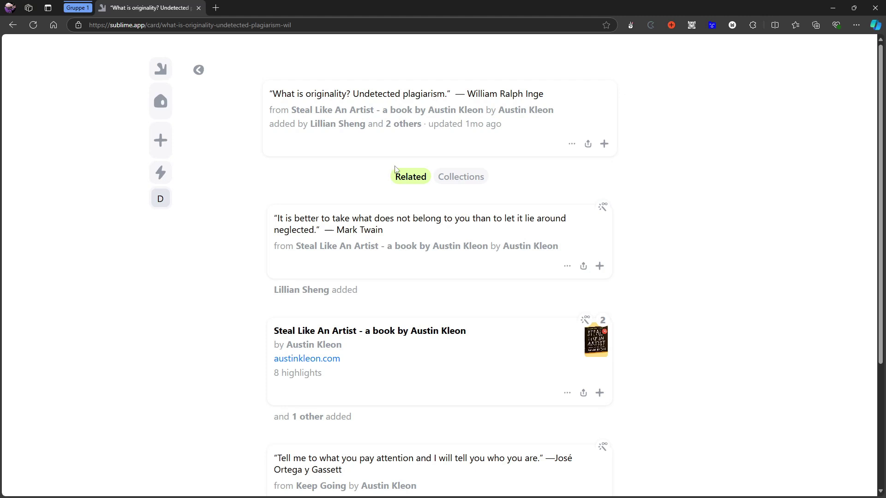
pyautogui.scroll(-1, 395, 169)
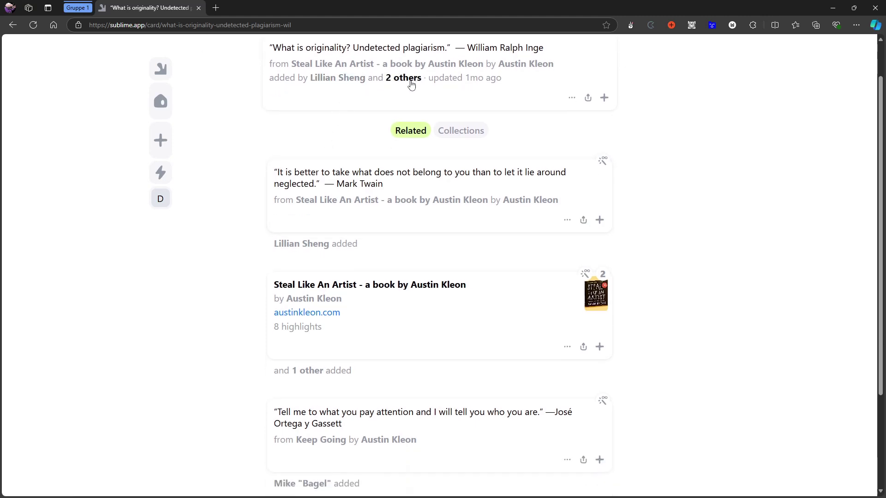
pyautogui.scroll(1, 400, 93)
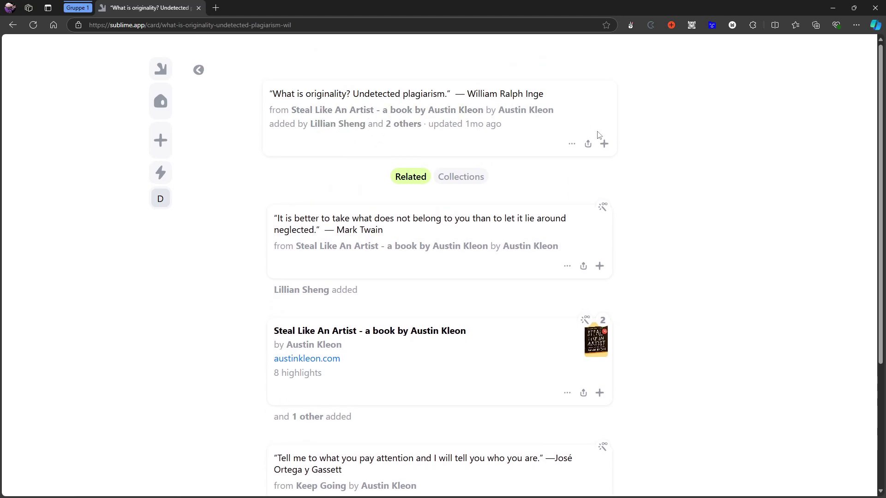
# Step: Preview Add to my library without saving, then scroll through the related cards
pyautogui.click(603, 145)
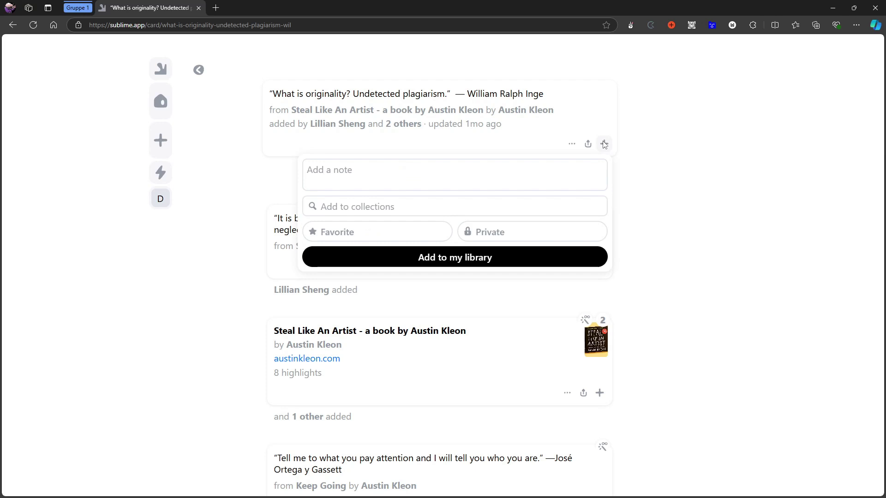
pyautogui.click(704, 170)
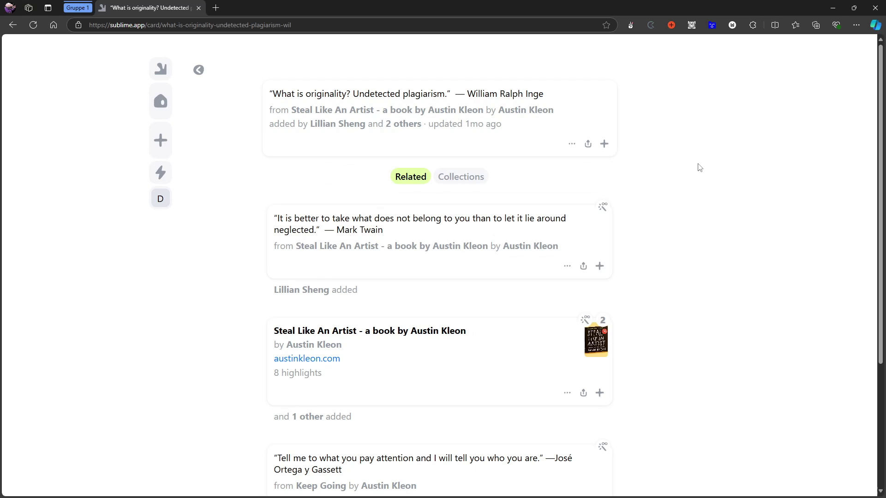
pyautogui.scroll(-1, 421, 172)
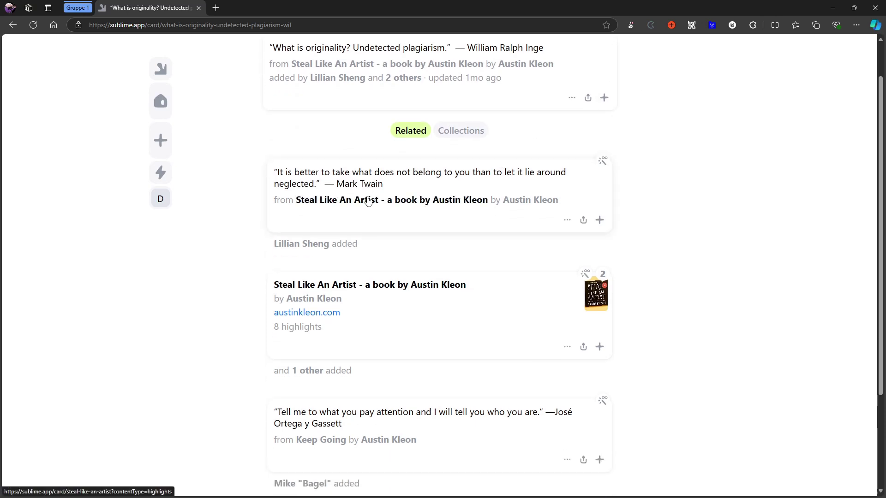
pyautogui.scroll(-1, 325, 169)
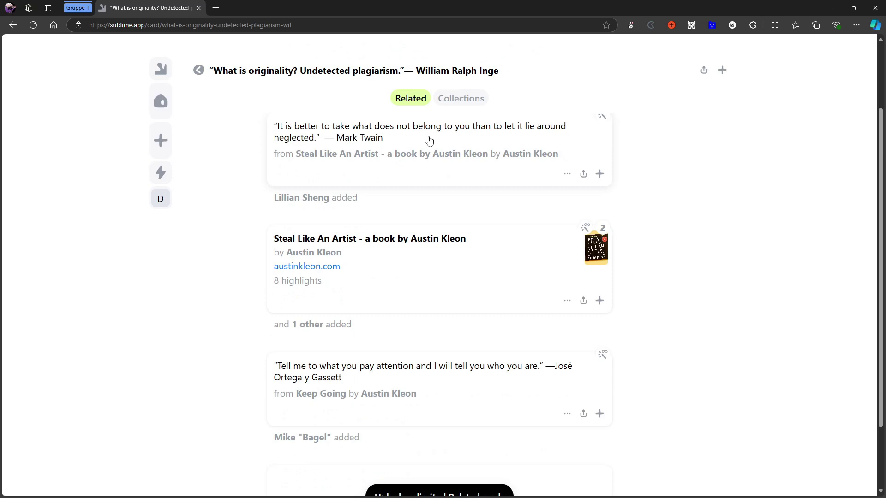
pyautogui.scroll(-2, 428, 142)
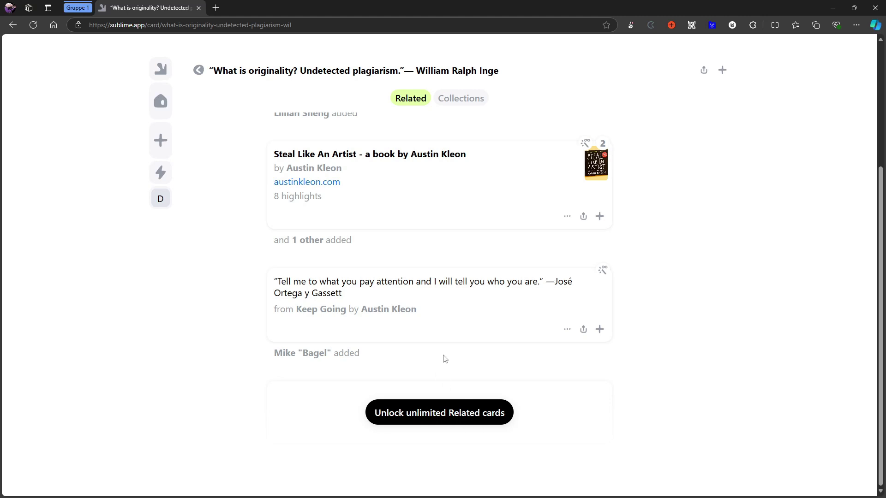
pyautogui.scroll(2, 445, 358)
pyautogui.scroll(1, 334, 342)
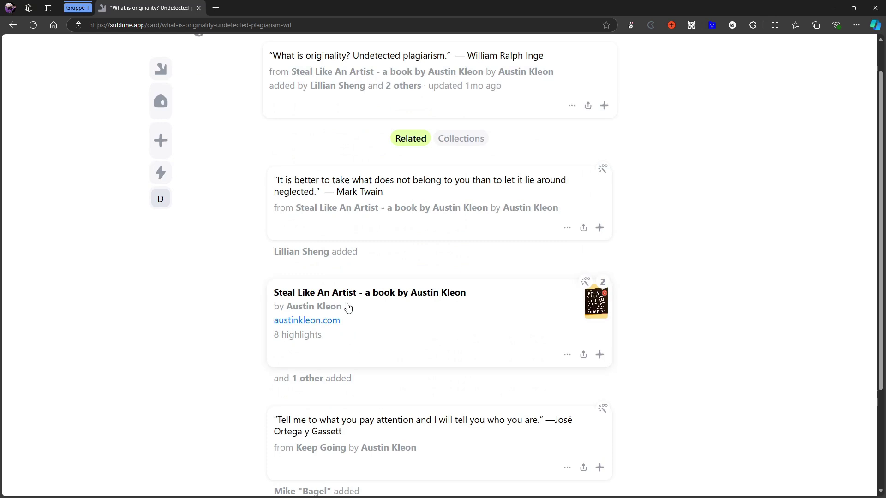
pyautogui.scroll(-3, 431, 239)
pyautogui.scroll(1, 559, 279)
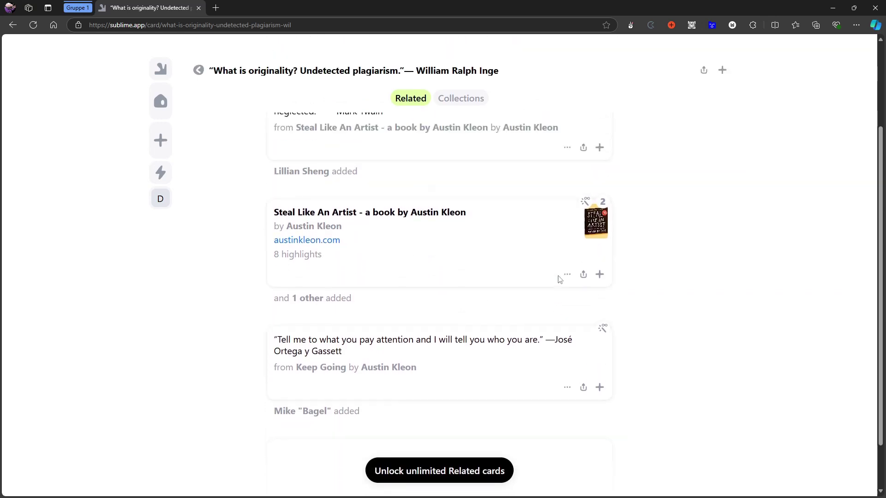
pyautogui.scroll(3, 623, 379)
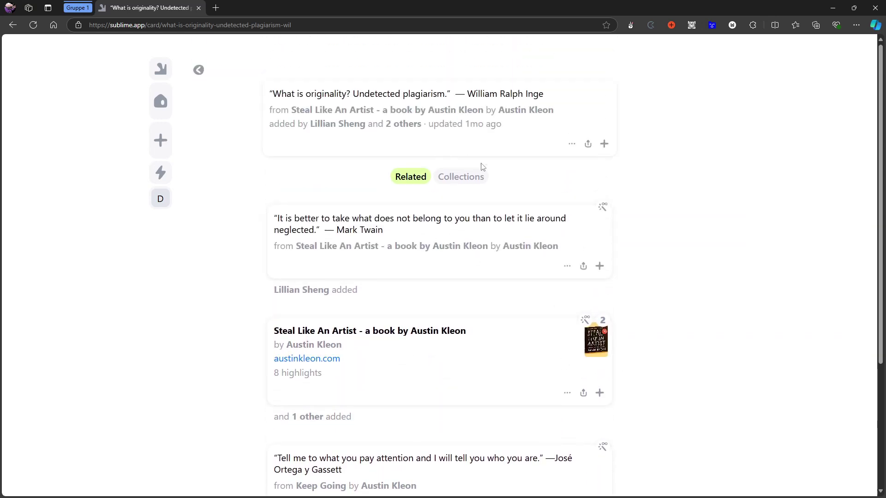
# Step: Check which collections contain the quote, then browse the Staff picks feed
pyautogui.click(475, 178)
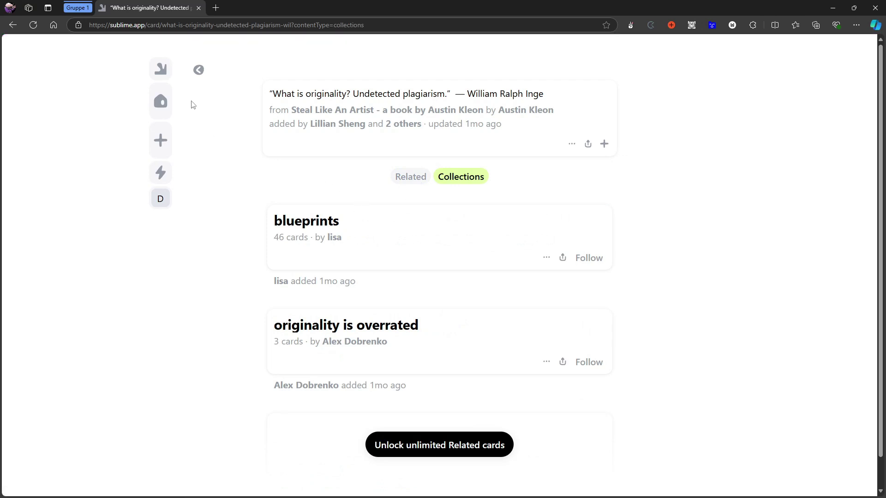
pyautogui.click(198, 70)
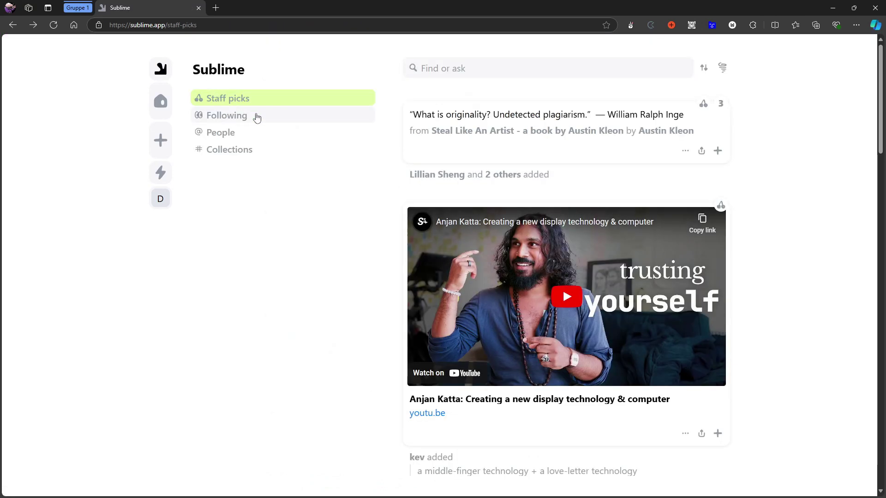
pyautogui.scroll(-10, 396, 182)
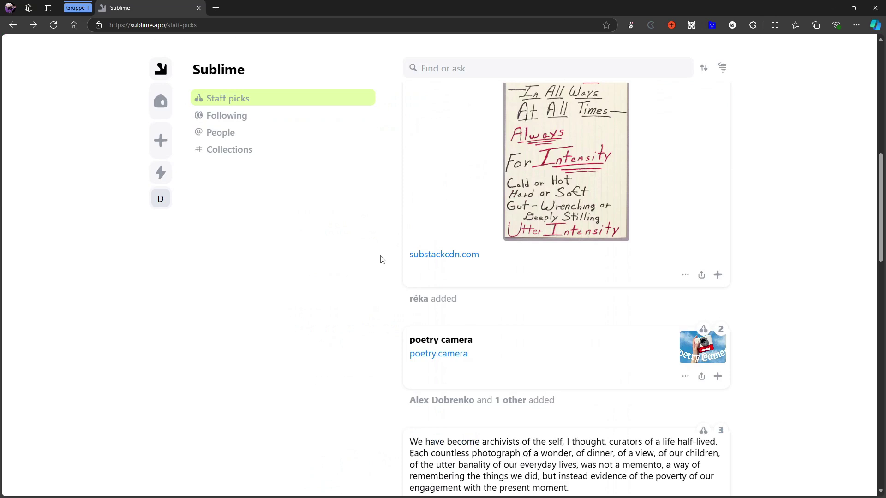
pyautogui.scroll(2, 484, 222)
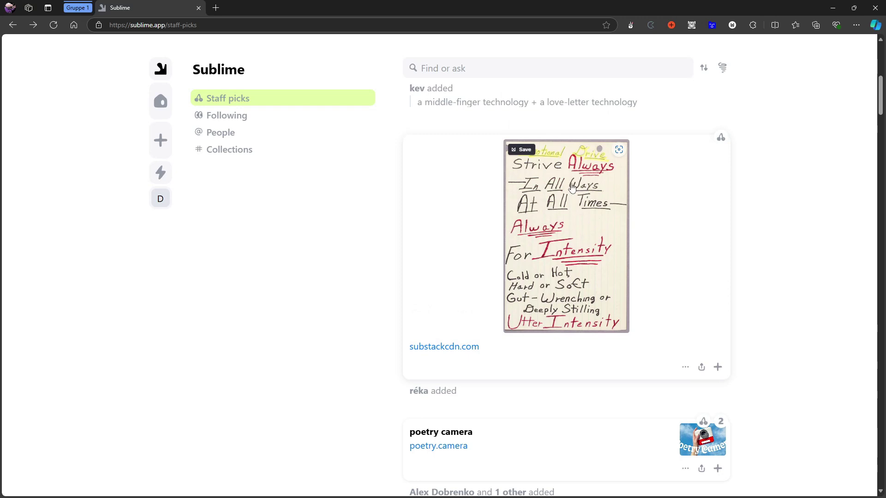
pyautogui.scroll(-1, 526, 181)
pyautogui.scroll(-5, 527, 180)
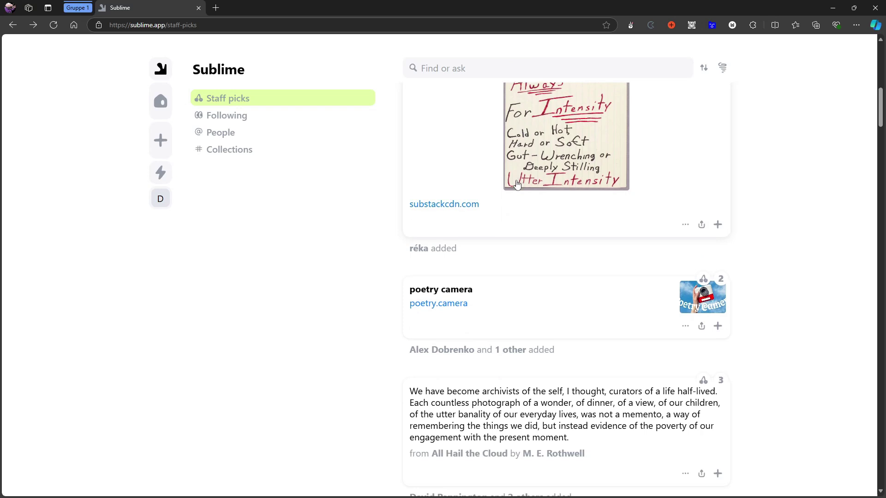
pyautogui.scroll(-2, 515, 186)
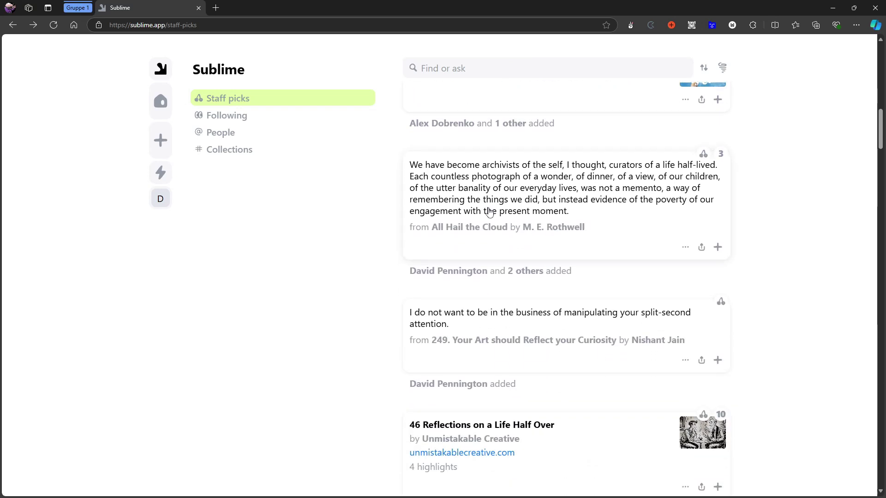
pyautogui.scroll(-2, 467, 202)
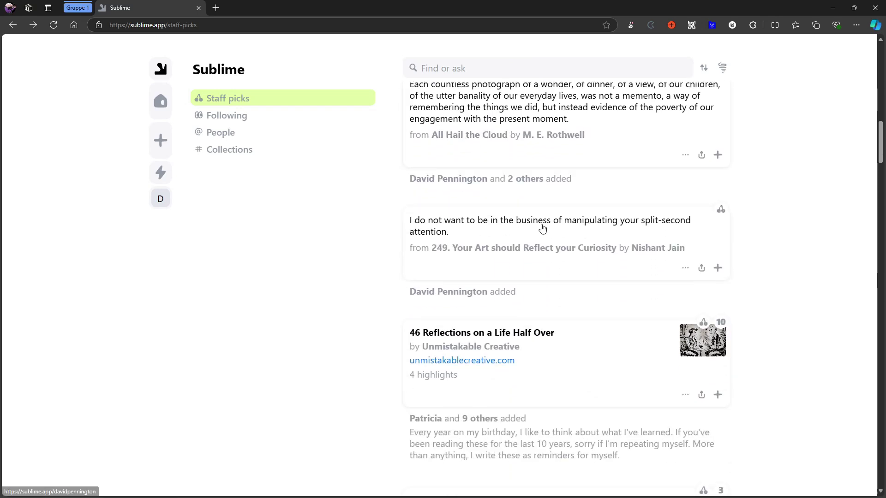
# Step: Open the split-second attention quote card, return to Staff picks, and show the Following feed
pyautogui.click(519, 226)
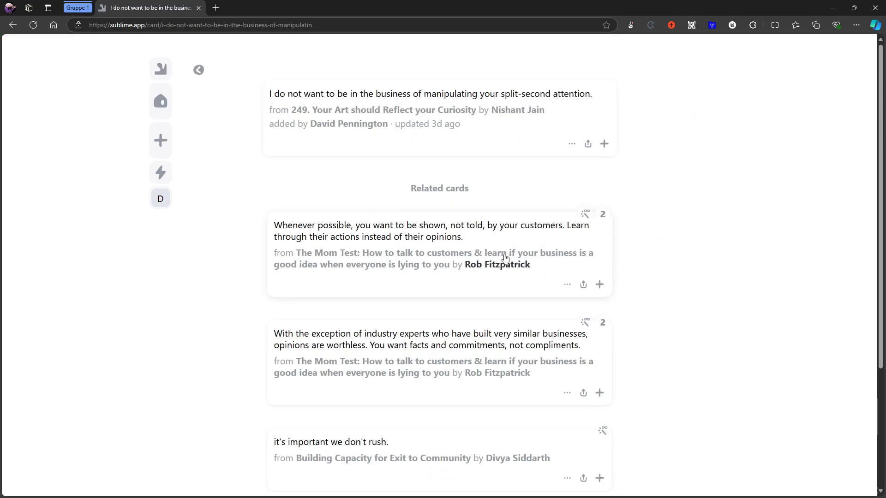
pyautogui.scroll(-3, 508, 265)
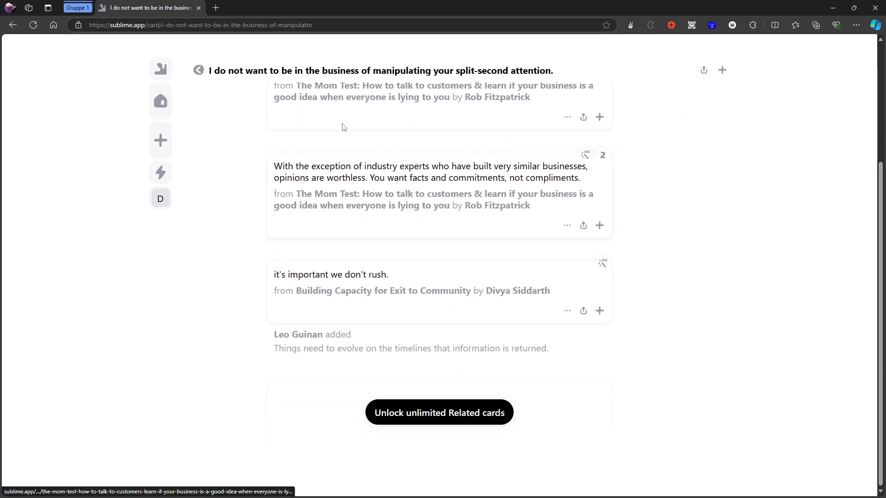
pyautogui.click(199, 71)
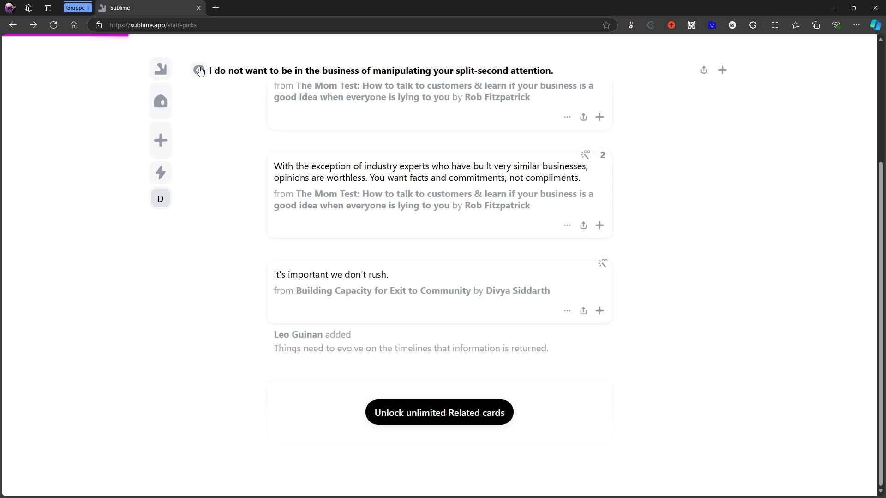
pyautogui.scroll(3, 489, 166)
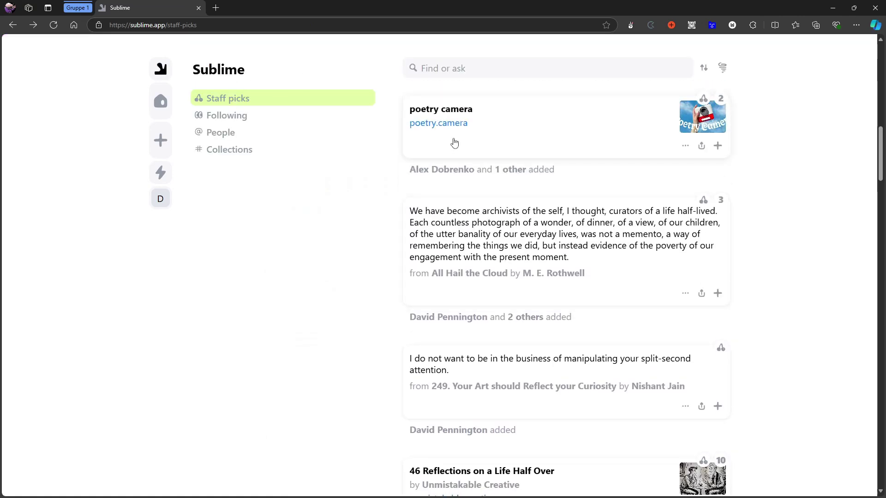
pyautogui.scroll(6, 437, 132)
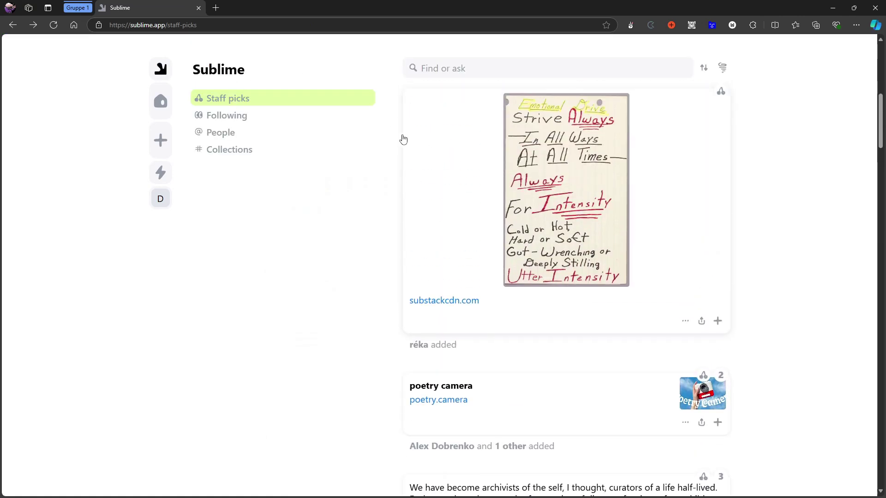
pyautogui.click(294, 120)
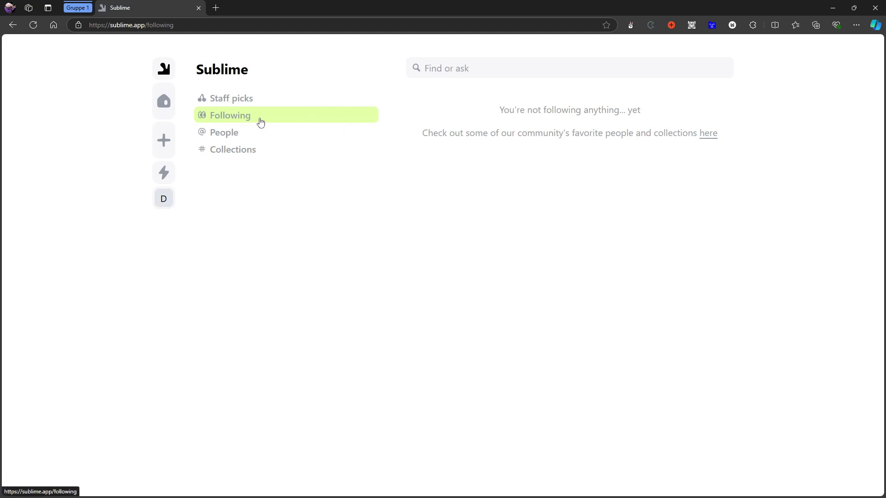
# Step: Browse public collections, follow then unfollow Product Strategy, and follow Journaling
pyautogui.click(238, 147)
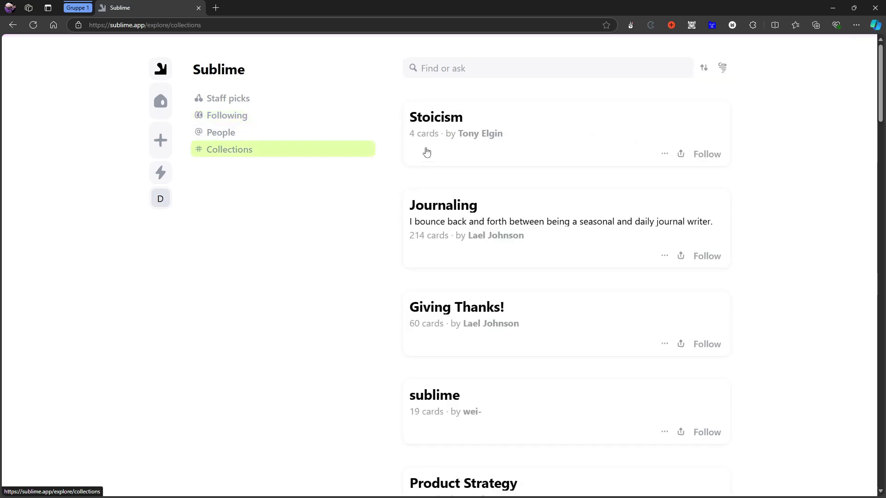
pyautogui.scroll(-2, 542, 130)
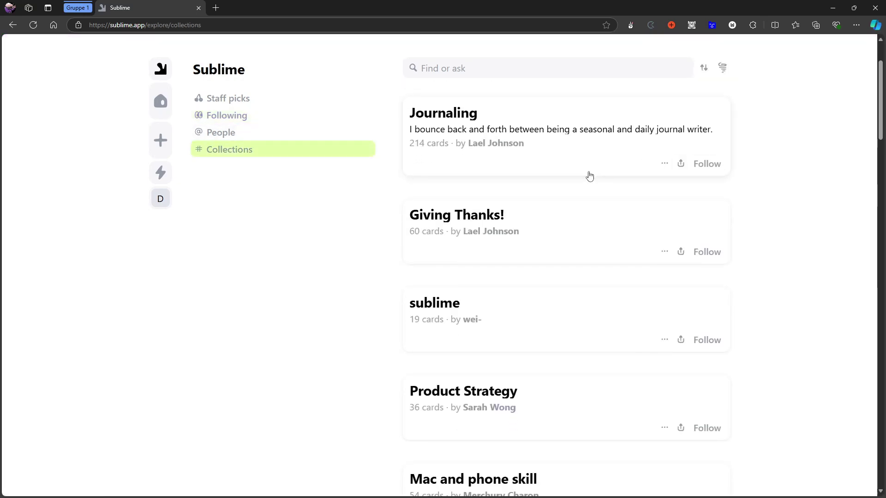
pyautogui.scroll(-1, 589, 176)
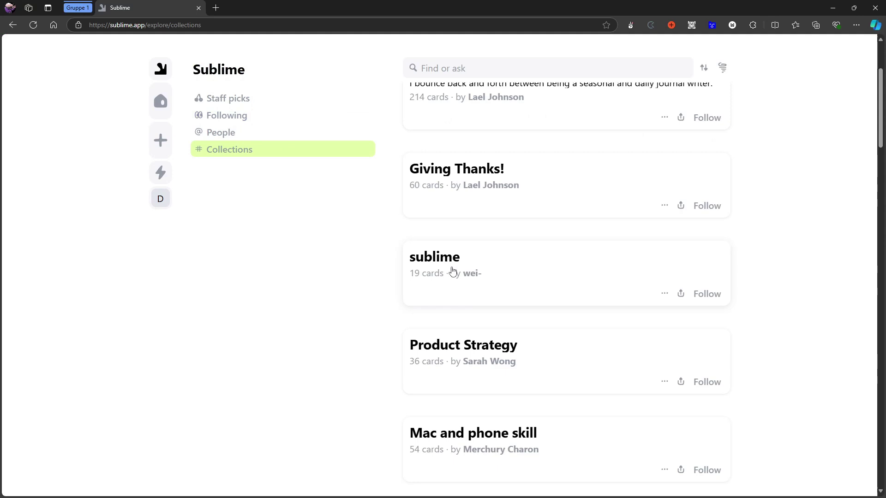
pyautogui.scroll(-2, 498, 327)
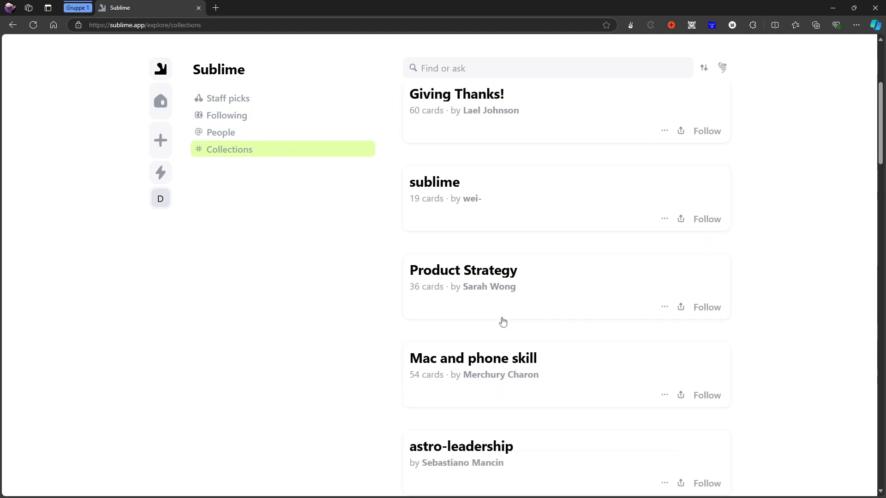
pyautogui.scroll(2, 504, 319)
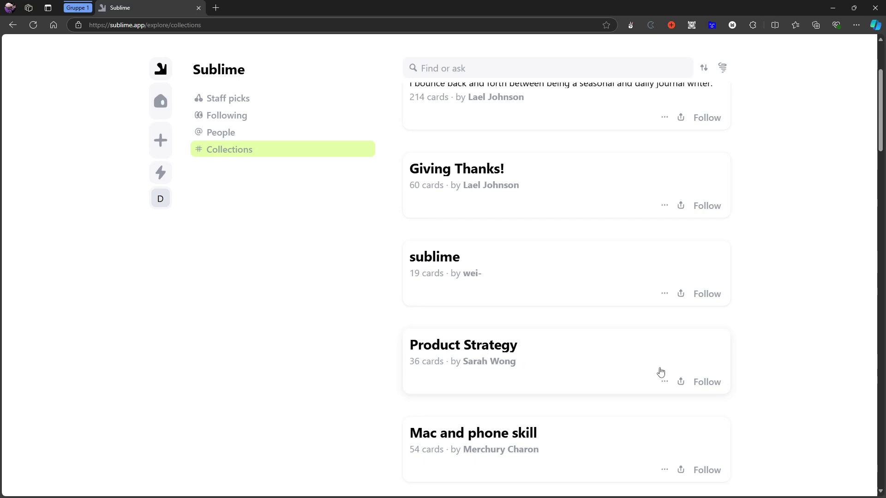
pyautogui.click(708, 383)
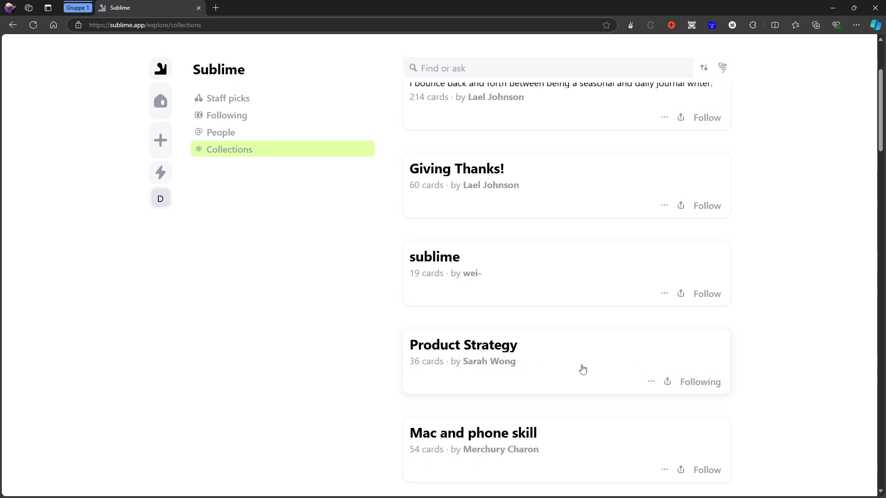
pyautogui.click(710, 382)
pyautogui.scroll(3, 517, 323)
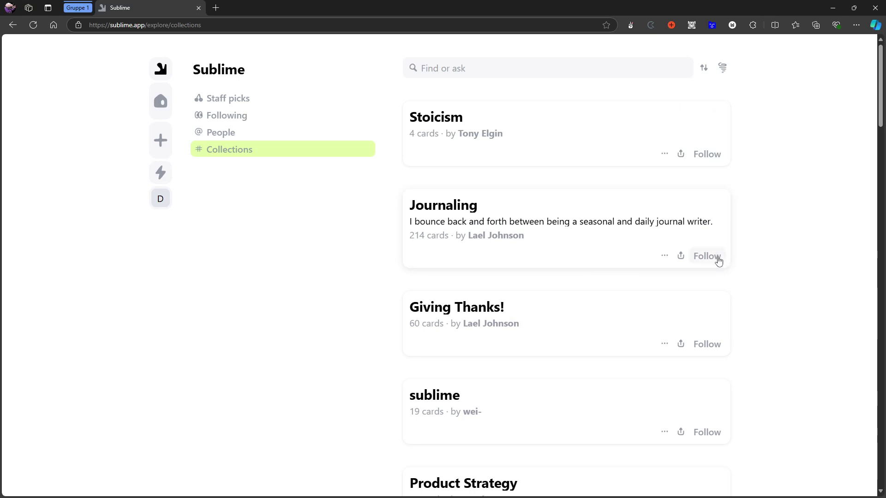
pyautogui.click(711, 256)
# Step: Shuffle the collections list, open and close the sort options, and return to My Library
pyautogui.click(726, 73)
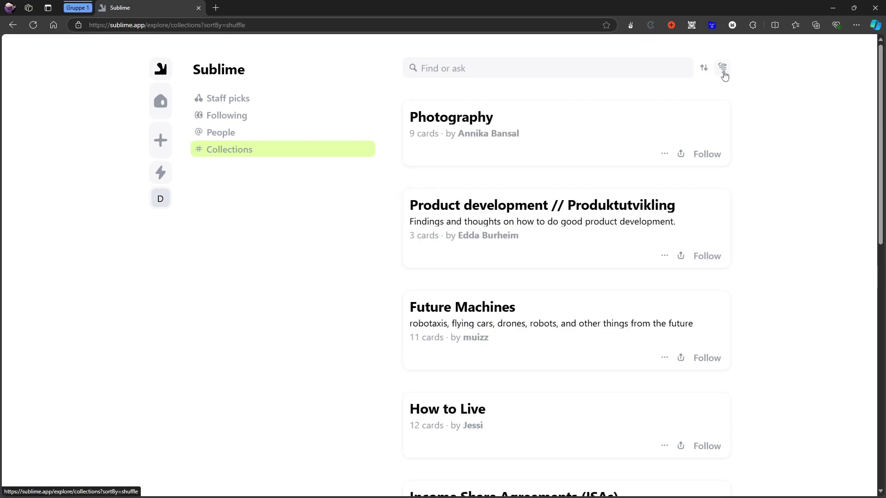
pyautogui.click(703, 70)
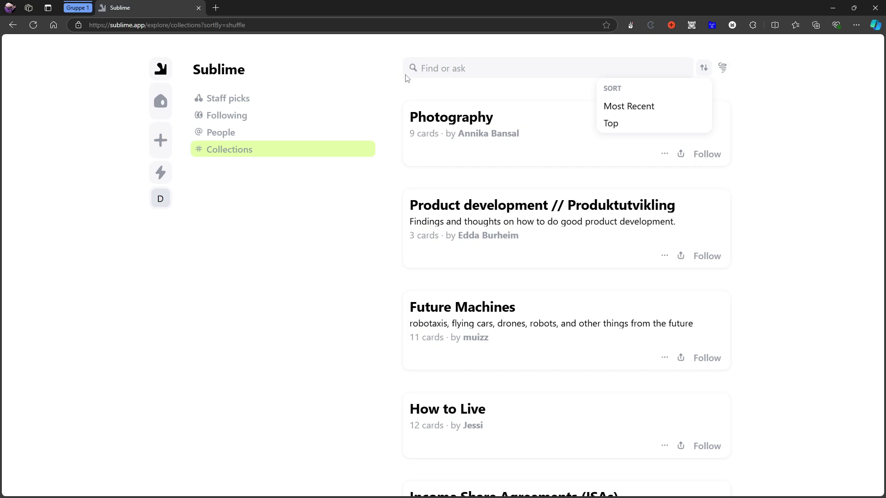
pyautogui.click(386, 94)
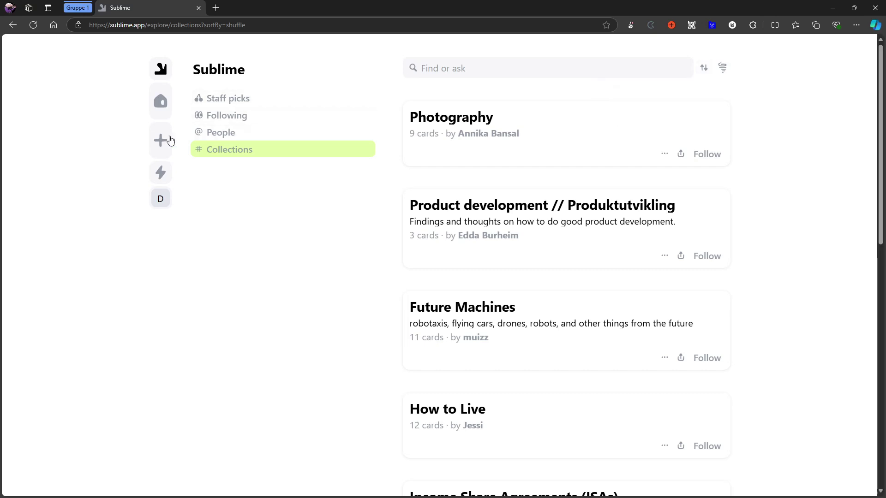
pyautogui.click(164, 104)
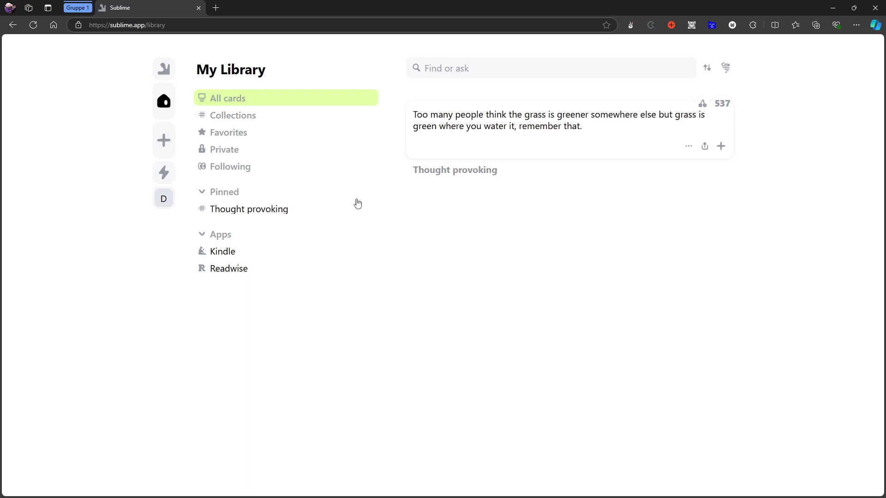
pyautogui.moveTo(345, 200)
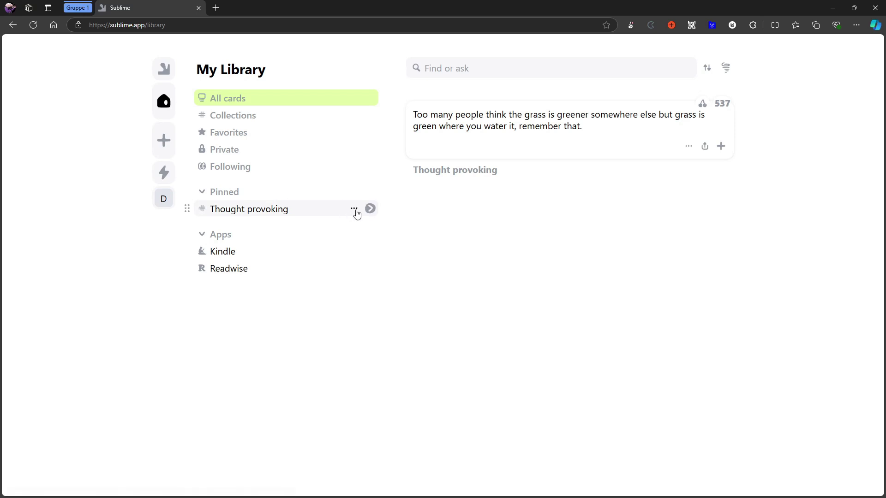
# Step: Make a new private collection named 'AI destroying our thinking' from the + menu
pyautogui.click(167, 136)
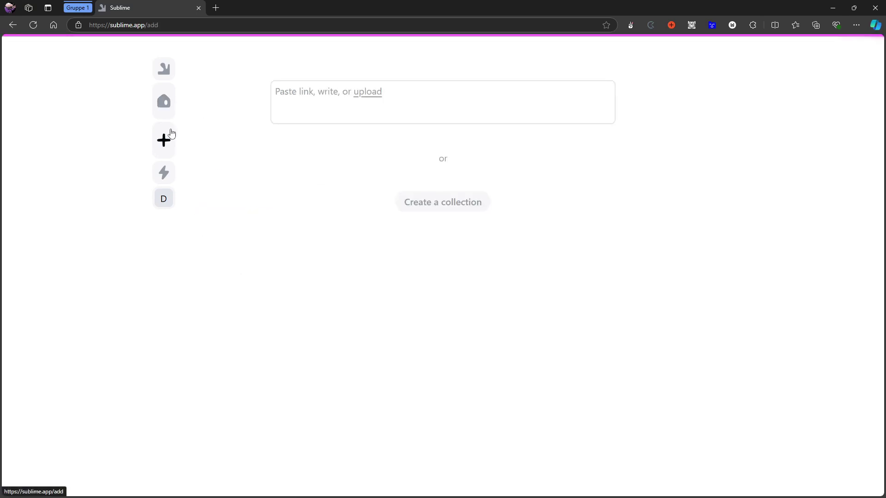
pyautogui.click(433, 201)
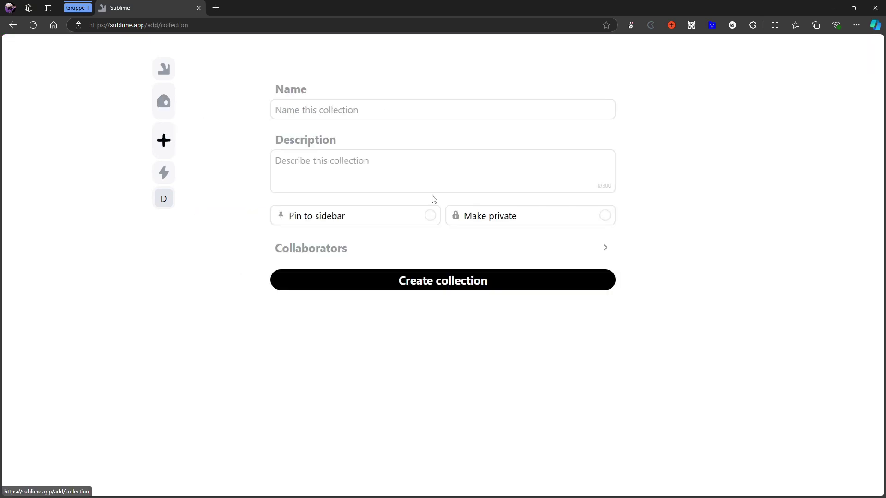
pyautogui.click(343, 109)
pyautogui.write('Al')
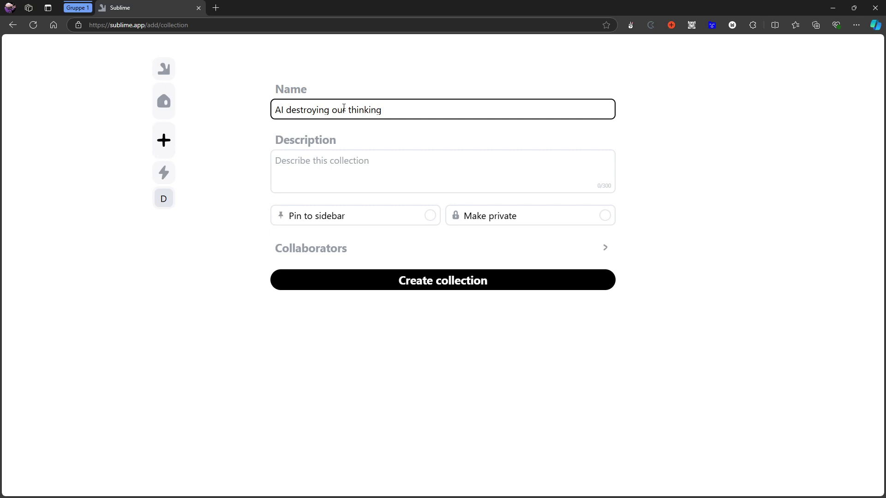
pyautogui.click(569, 226)
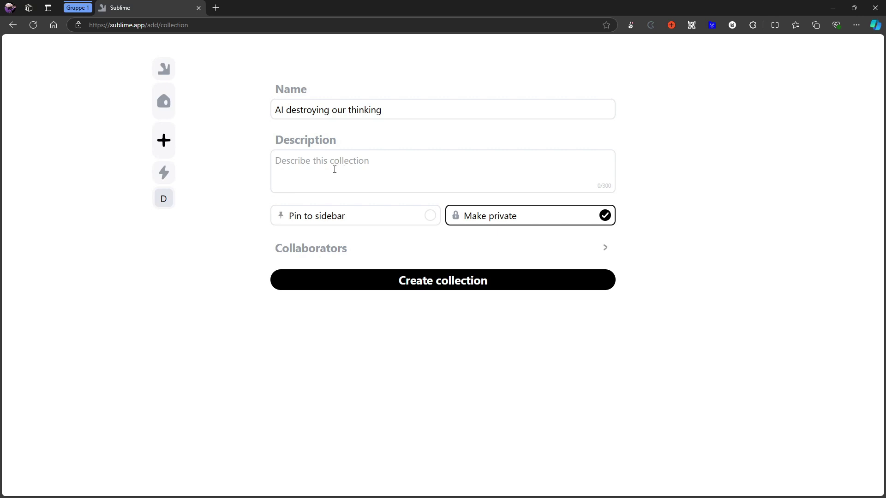
pyautogui.click(505, 288)
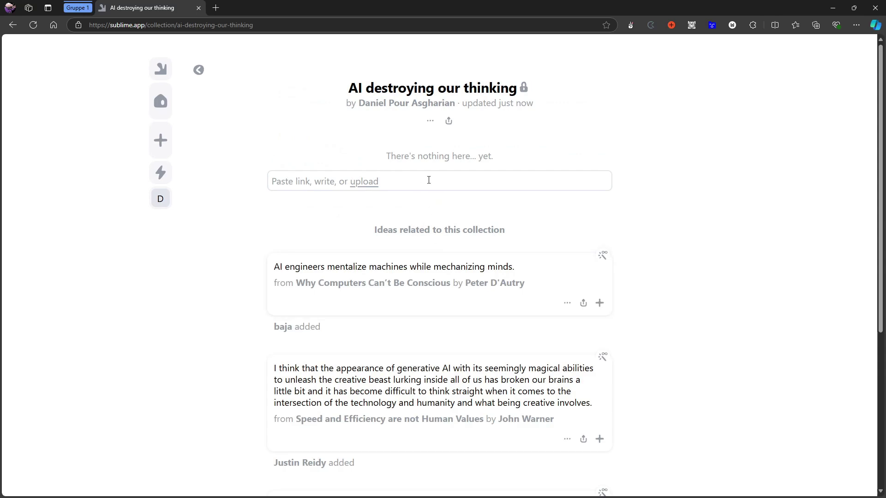
# Step: Scroll the new collection's related idea cards, then go back to My Library's All cards
pyautogui.scroll(-1, 412, 180)
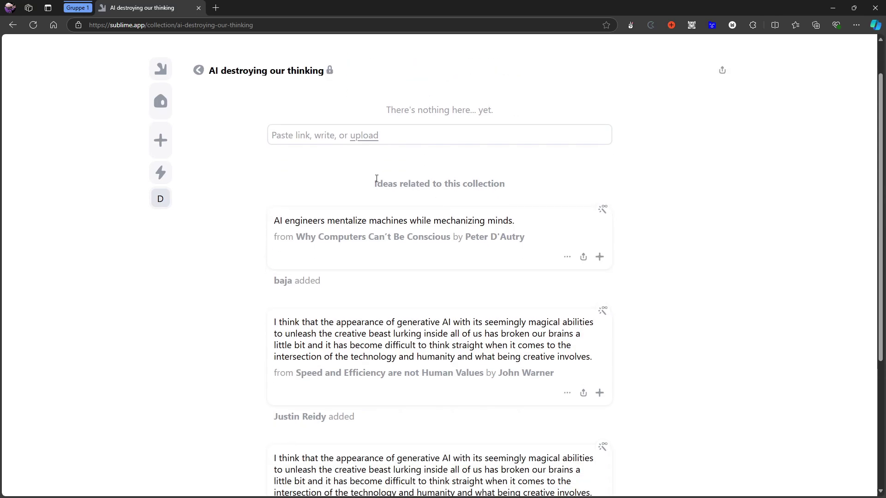
pyautogui.scroll(-2, 376, 178)
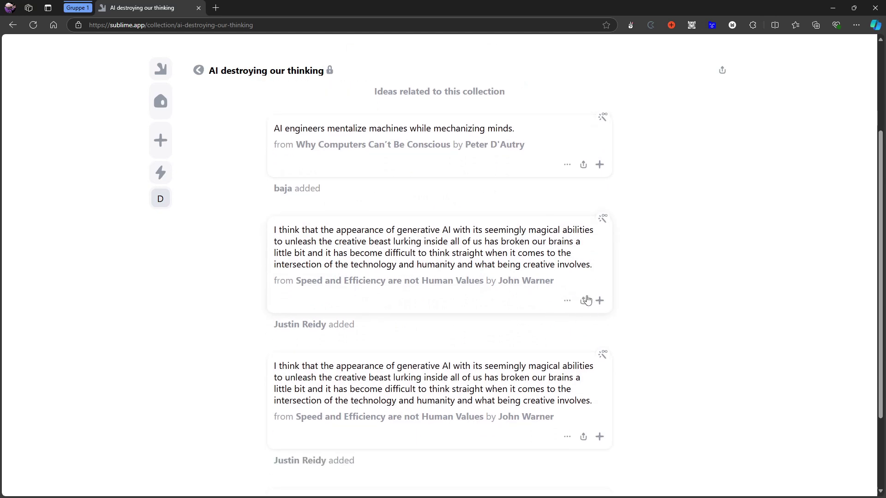
pyautogui.scroll(-1, 554, 302)
pyautogui.scroll(4, 528, 233)
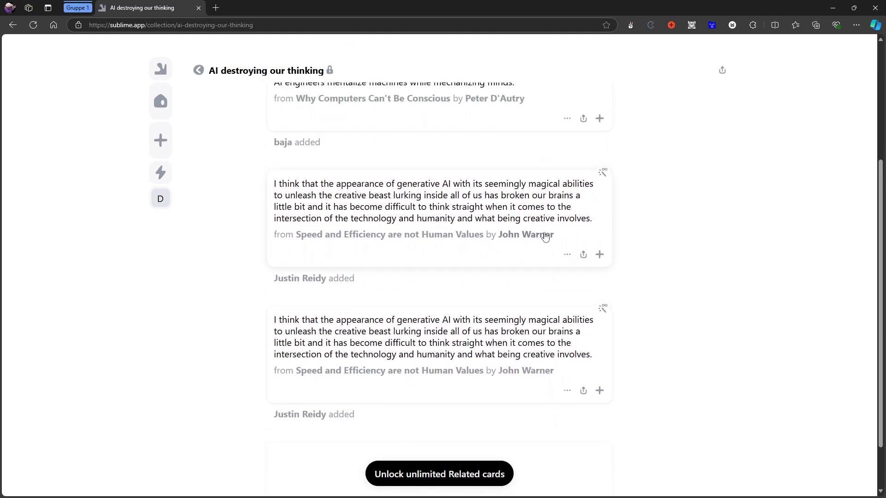
pyautogui.scroll(1, 525, 221)
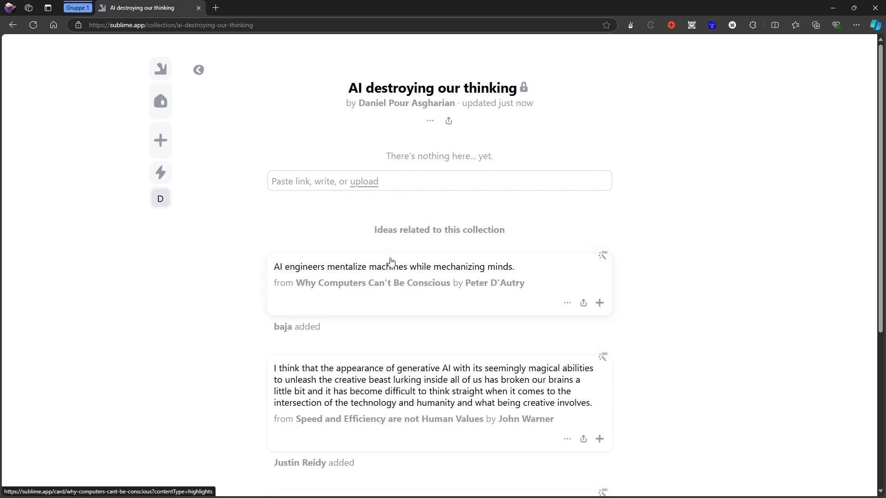
pyautogui.click(198, 70)
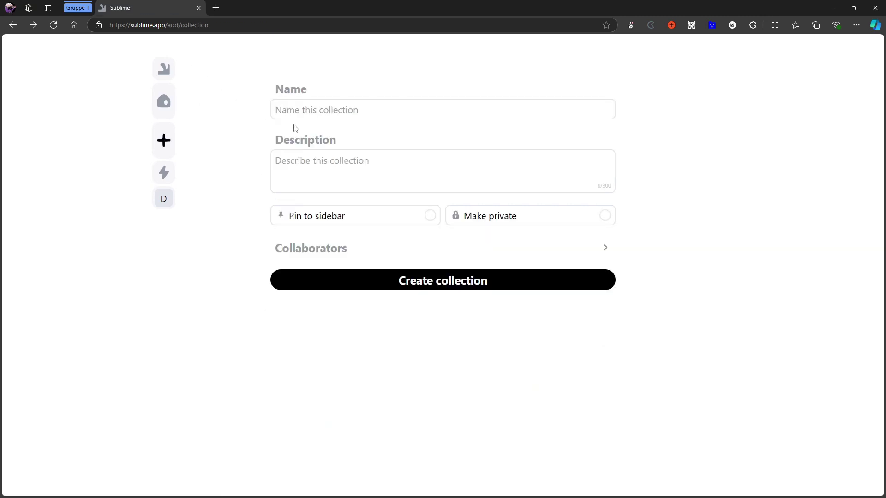
pyautogui.click(165, 115)
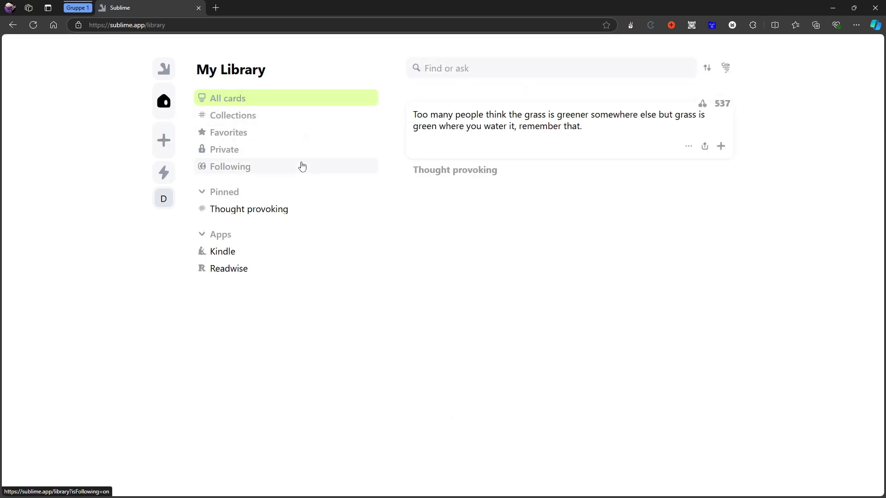
# Step: Glance at its Export options, pin 'AI destroying our thinking' to the sidebar, then show All cards
pyautogui.click(258, 118)
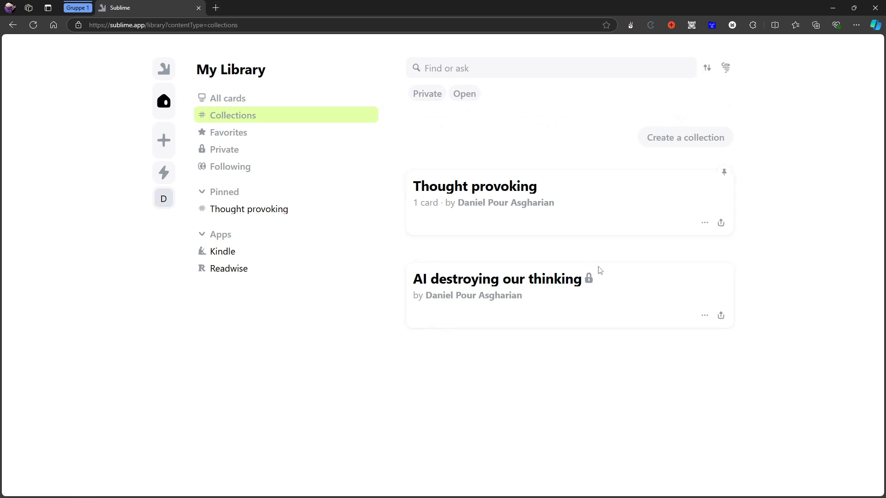
pyautogui.click(704, 316)
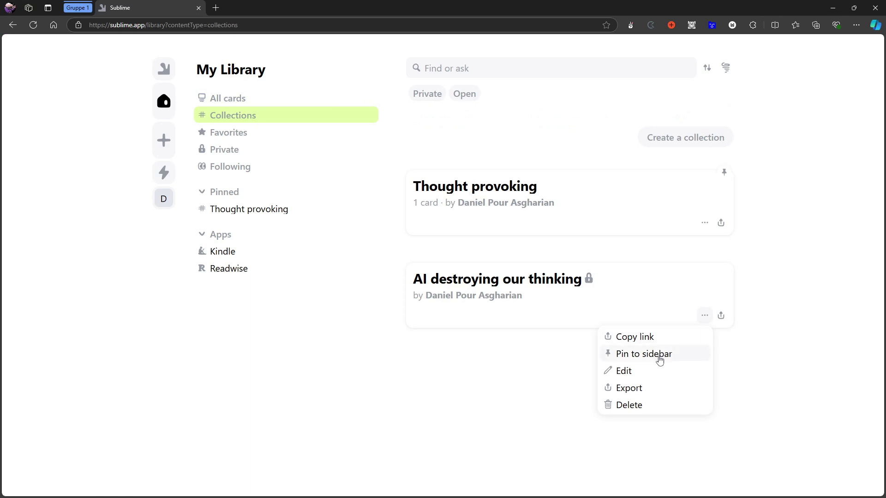
pyautogui.click(647, 388)
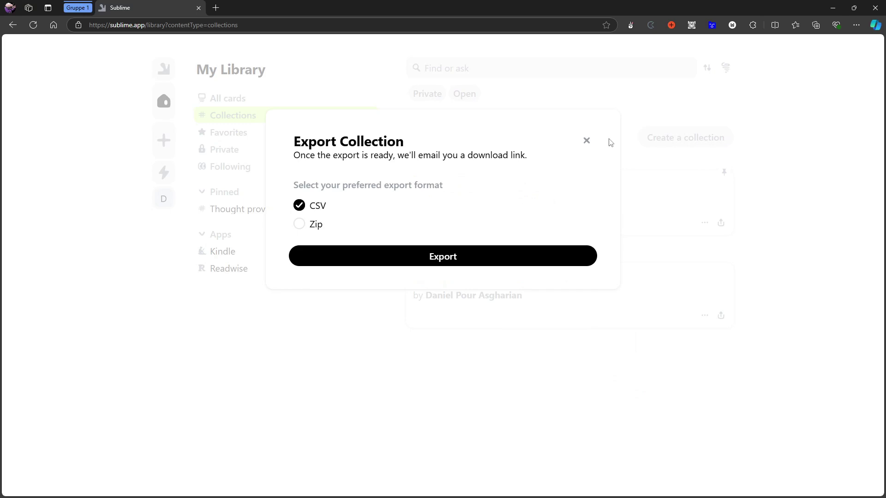
pyautogui.click(586, 140)
pyautogui.click(704, 317)
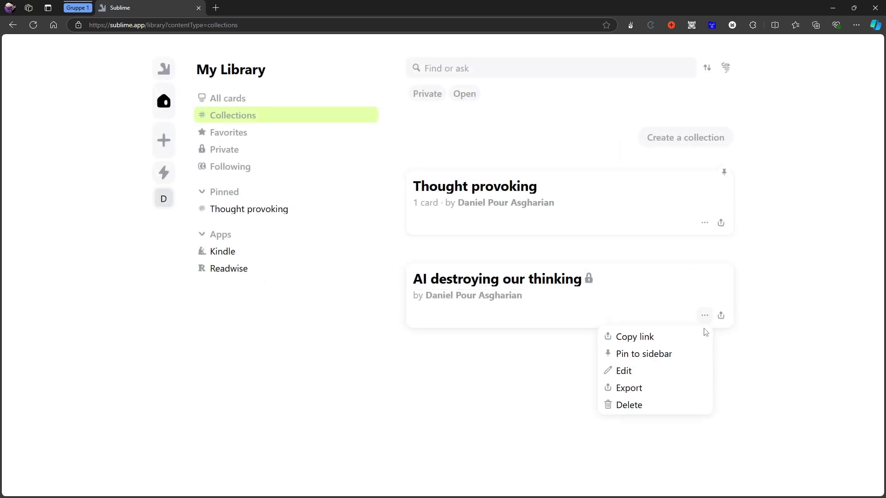
pyautogui.click(660, 355)
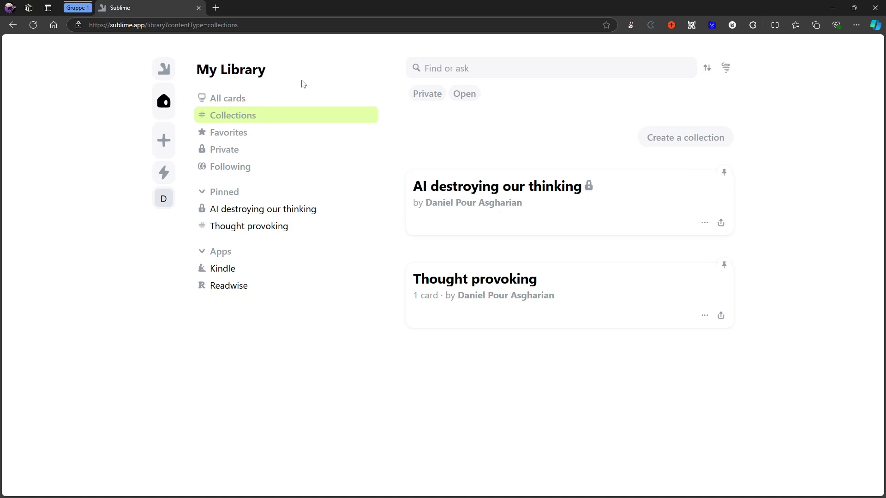
pyautogui.click(254, 98)
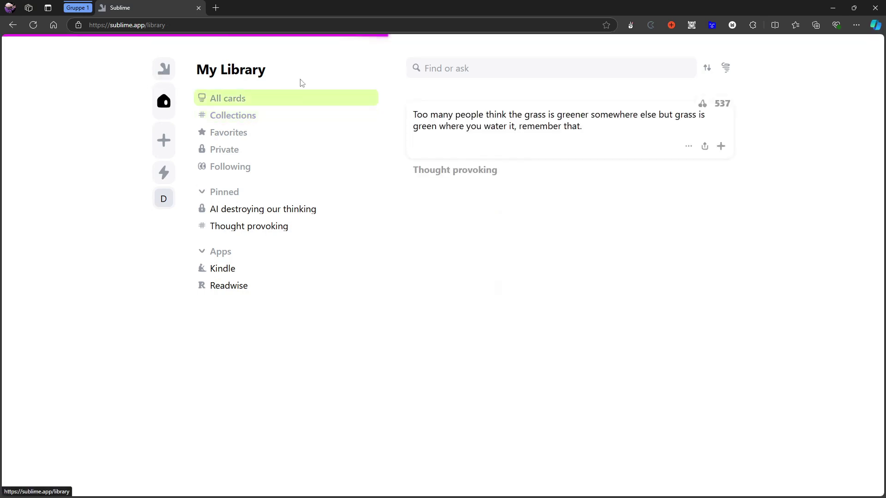
pyautogui.click(165, 73)
pyautogui.click(491, 65)
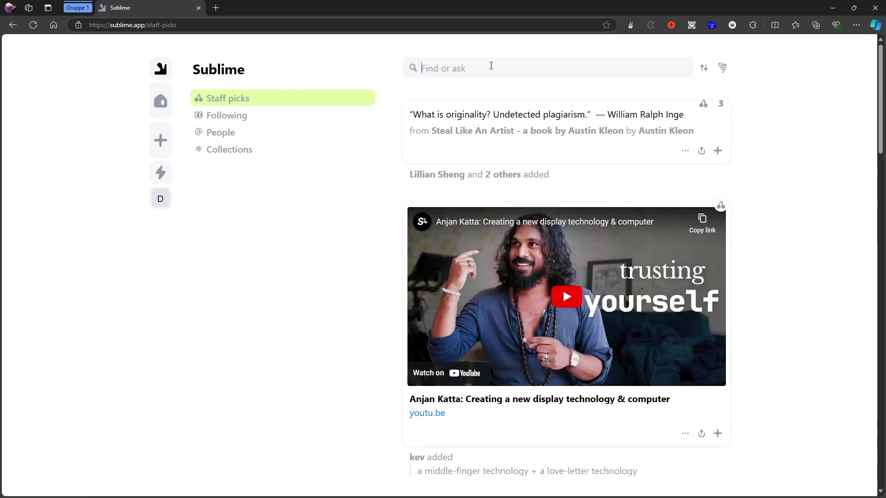
pyautogui.click(156, 108)
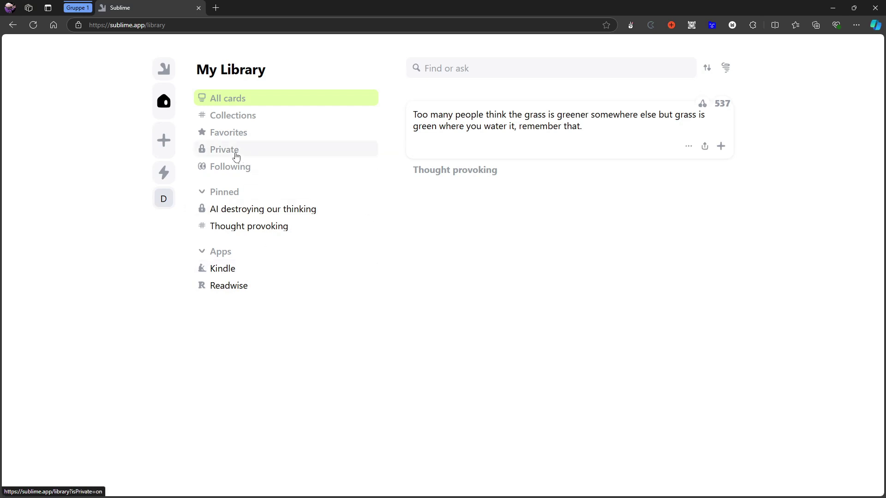
# Step: View the pinned 'AI destroying our thinking' and 'Thought provoking' collections, then the Staff picks feed
pyautogui.click(261, 208)
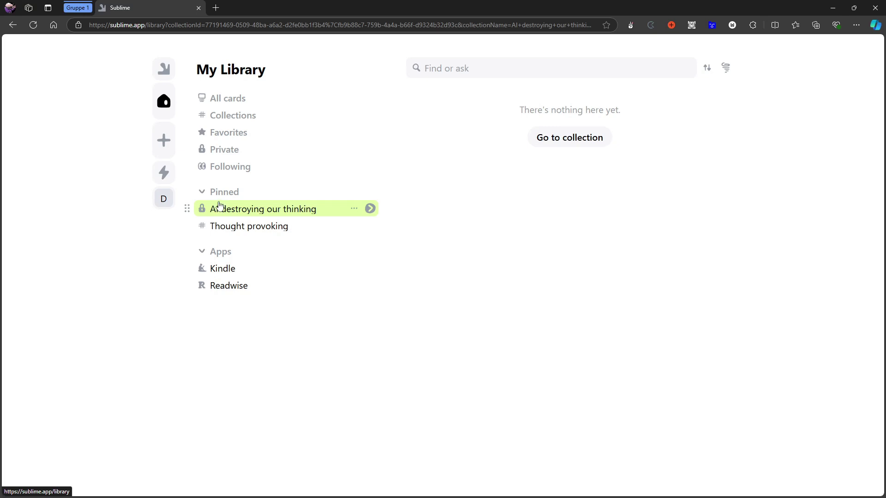
pyautogui.click(236, 228)
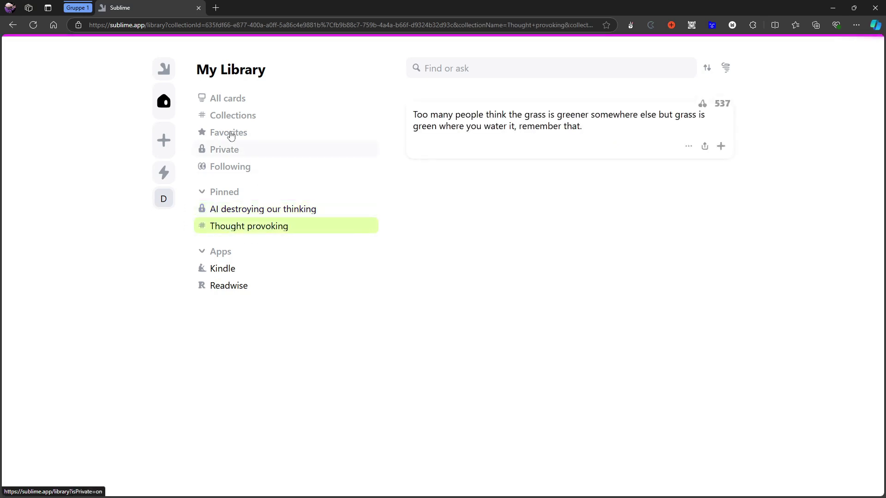
pyautogui.click(162, 71)
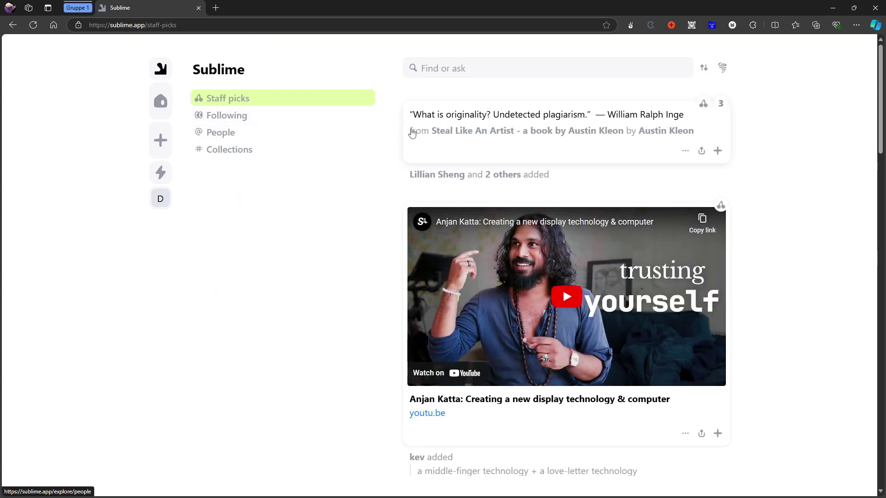
# Step: Open the Journaling collection from the public collections list and scroll through its cards
pyautogui.click(250, 151)
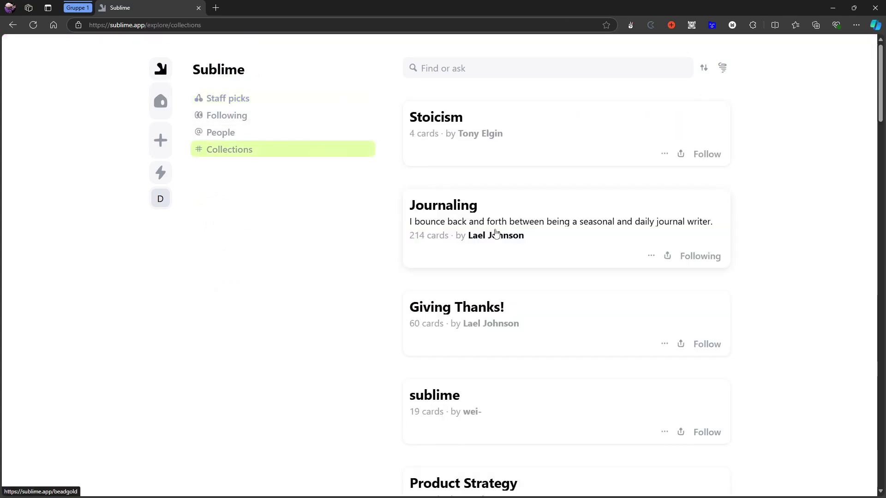
pyautogui.click(467, 211)
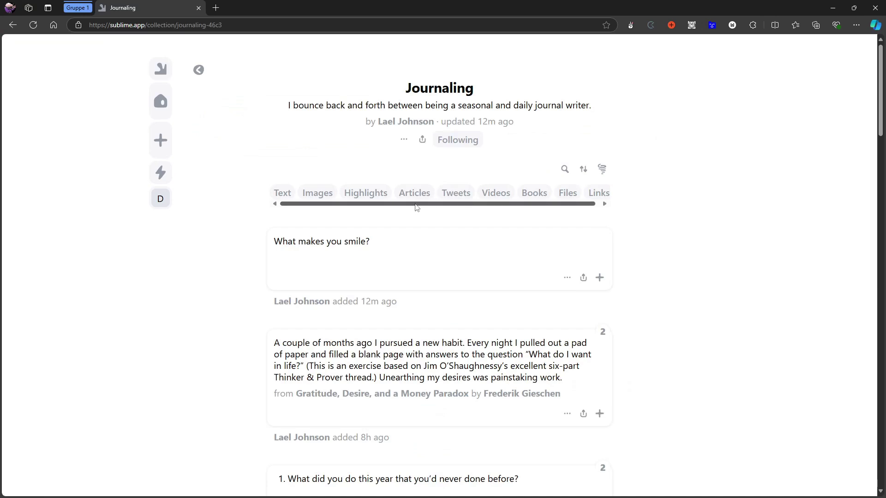
pyautogui.scroll(-1, 415, 206)
pyautogui.scroll(-9, 415, 205)
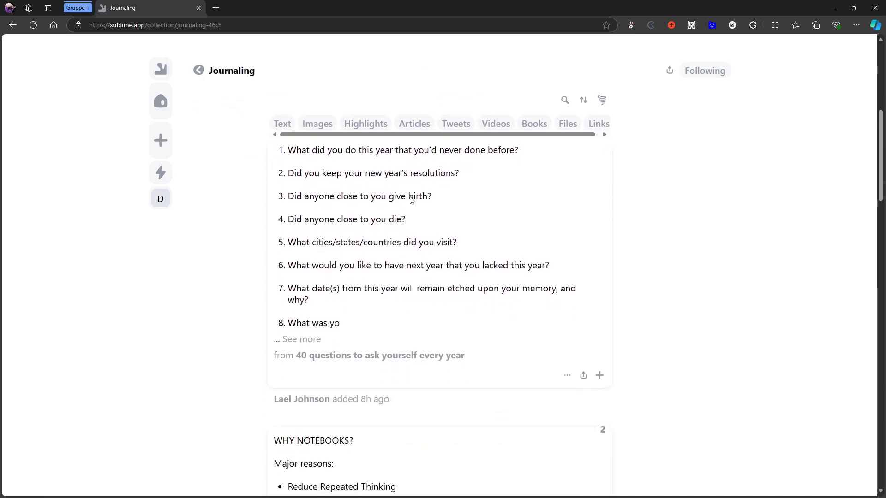
pyautogui.scroll(-7, 409, 204)
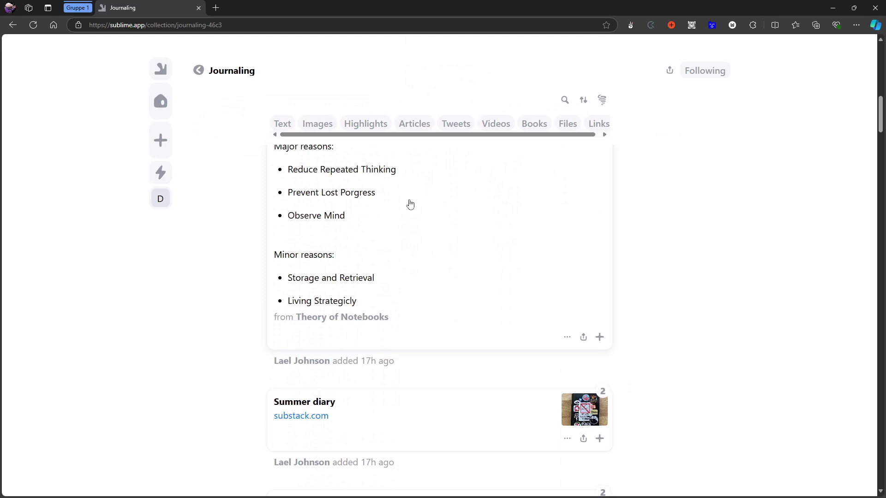
pyautogui.scroll(-9, 406, 206)
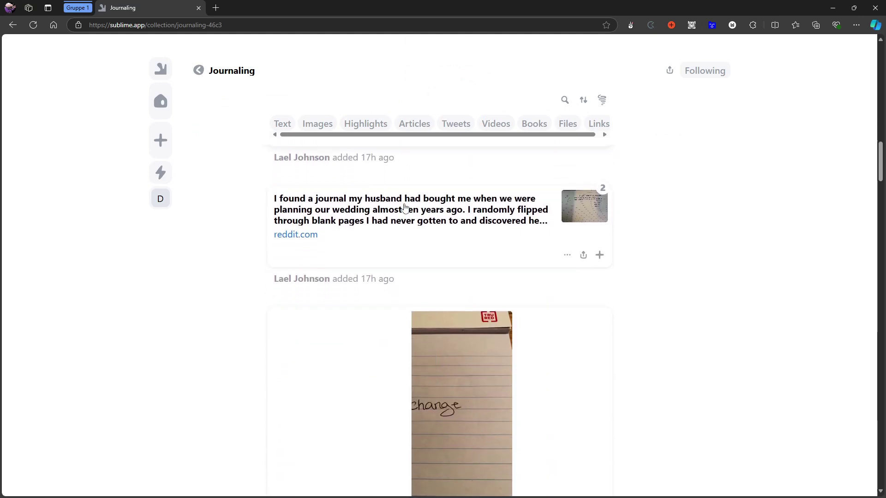
pyautogui.scroll(-7, 378, 220)
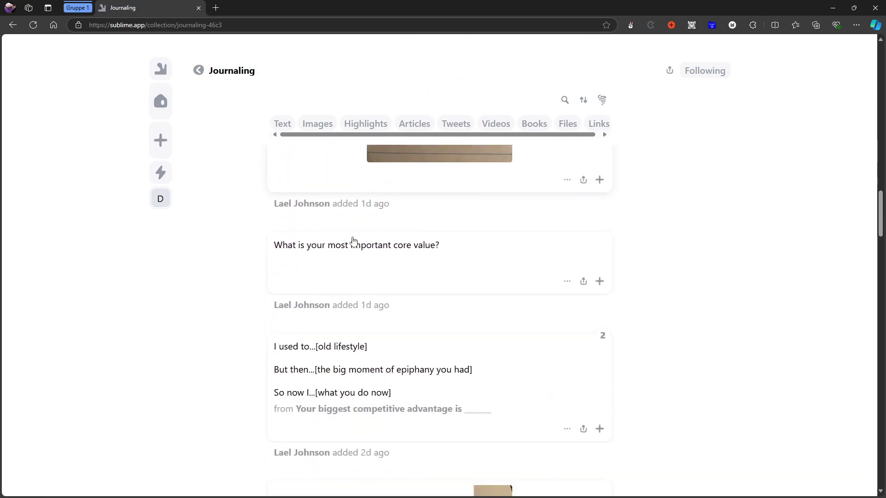
pyautogui.scroll(-4, 591, 290)
pyautogui.scroll(3, 451, 152)
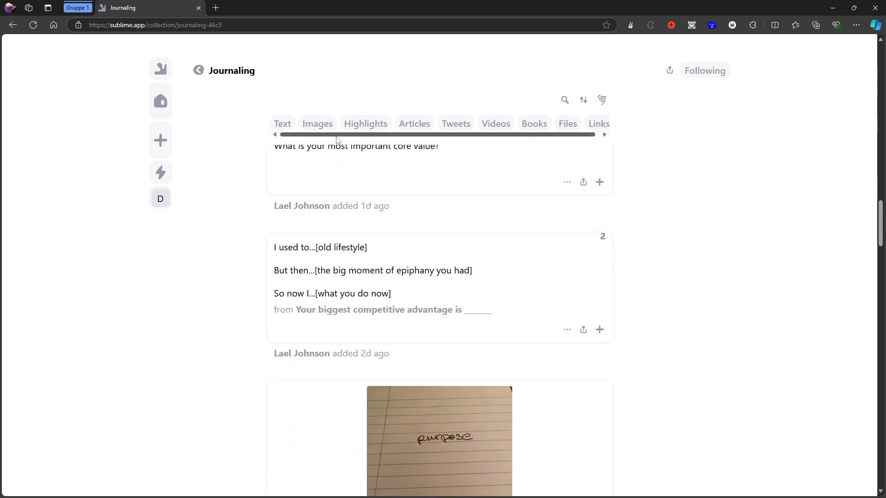
pyautogui.hscroll(1, 369, 135)
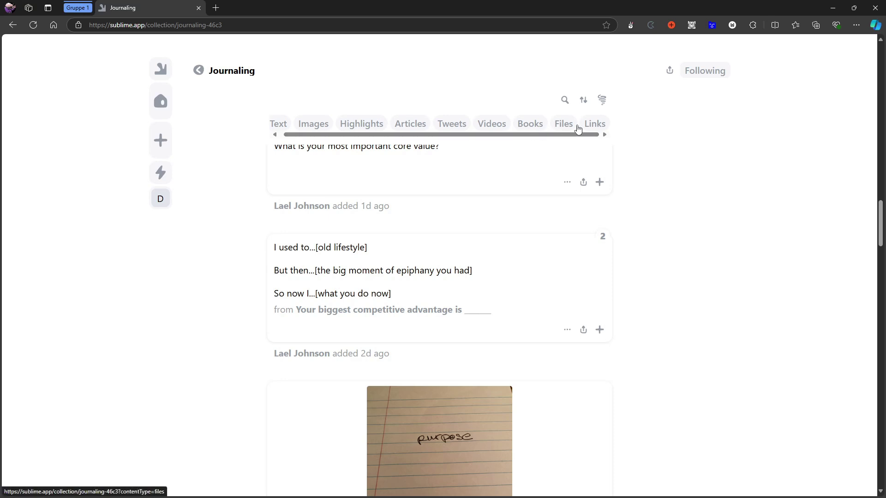
pyautogui.scroll(5, 489, 145)
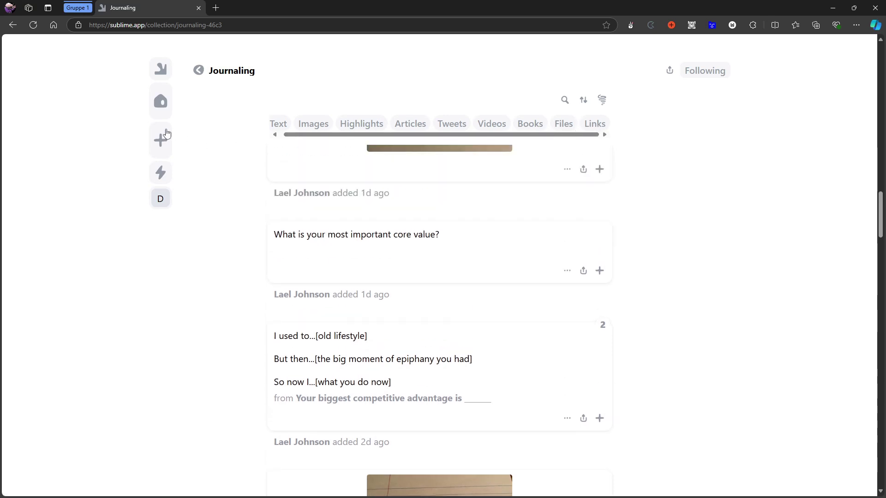
# Step: Filter Journaling to Tweets, then Text prompts, then go to the add-a-card page via My Library
pyautogui.click(452, 123)
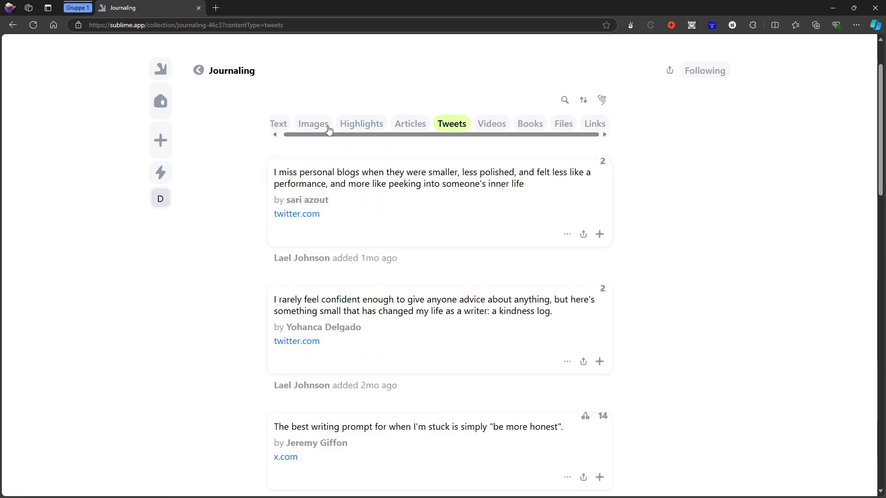
pyautogui.click(286, 128)
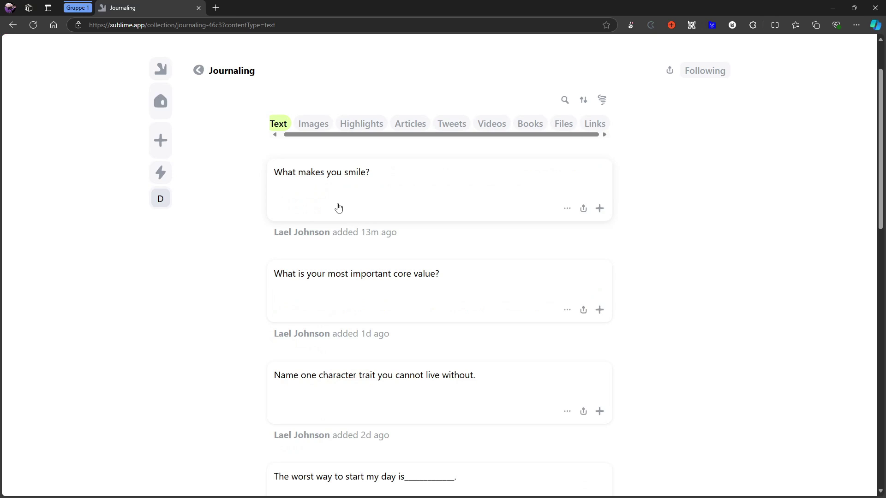
pyautogui.click(157, 105)
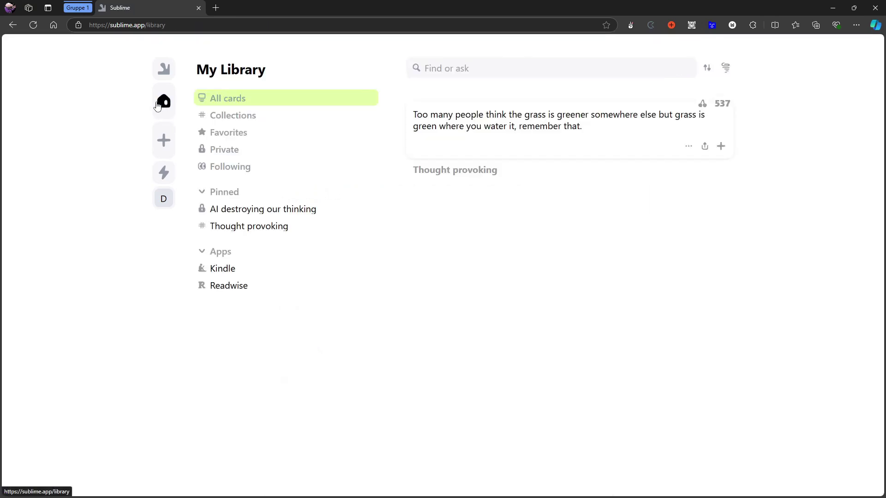
pyautogui.click(158, 151)
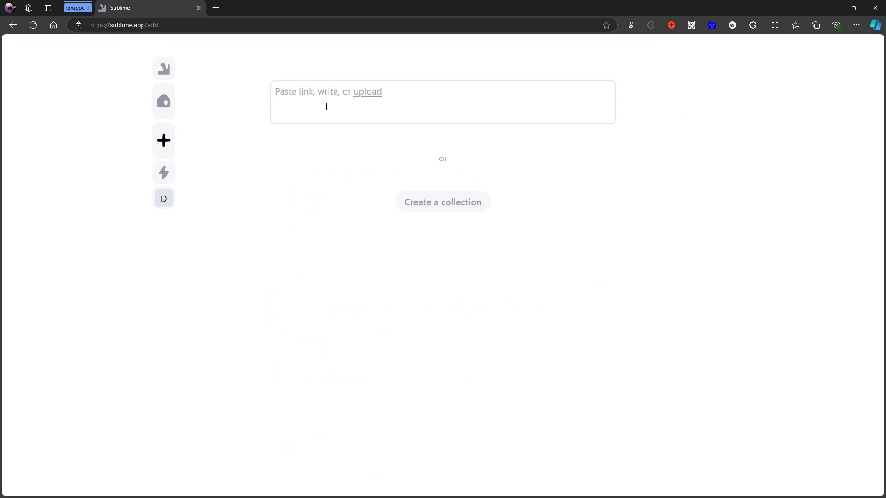
# Step: Leave the 'Paste link, write, or upload' box empty and go back to My Library's All cards
pyautogui.click(364, 94)
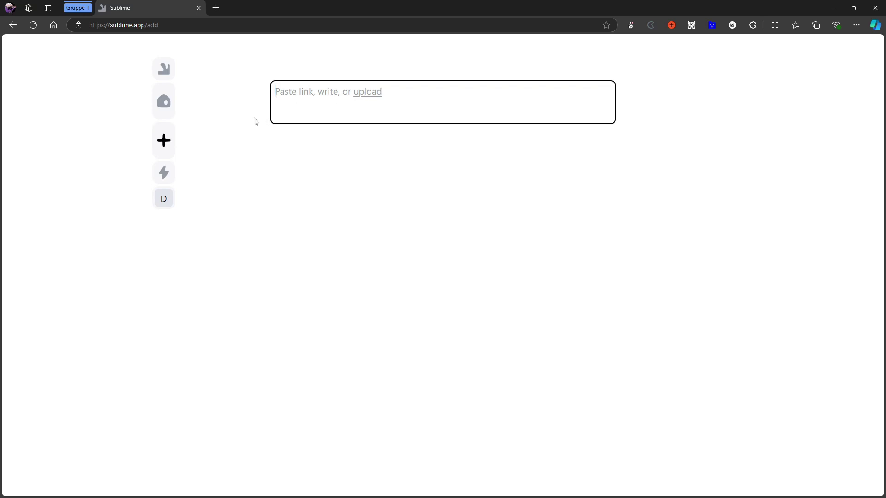
pyautogui.click(275, 180)
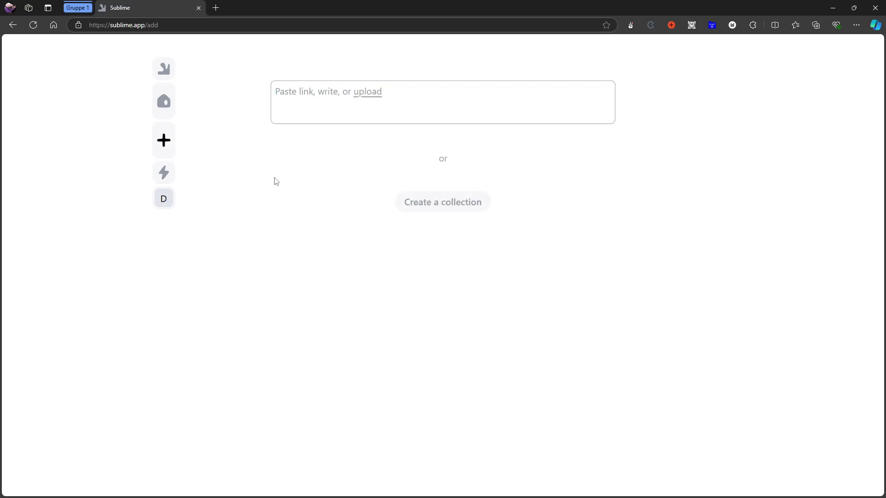
pyautogui.click(162, 107)
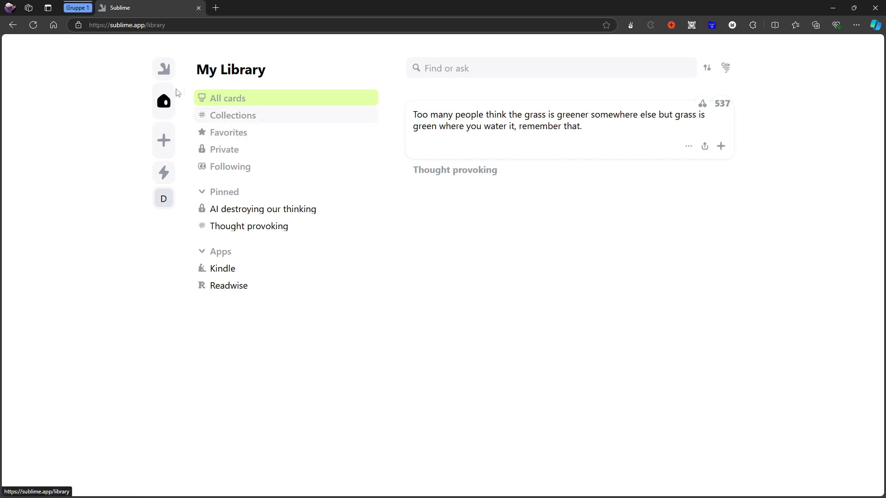
# Step: Open Journaling from the Staff picks Collections list and filter it to Text cards
pyautogui.click(168, 74)
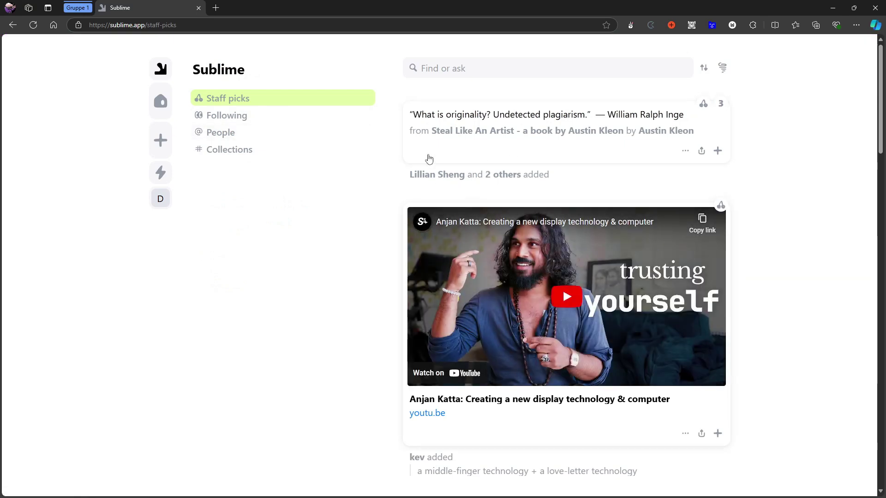
pyautogui.scroll(-2, 493, 193)
pyautogui.scroll(-5, 493, 193)
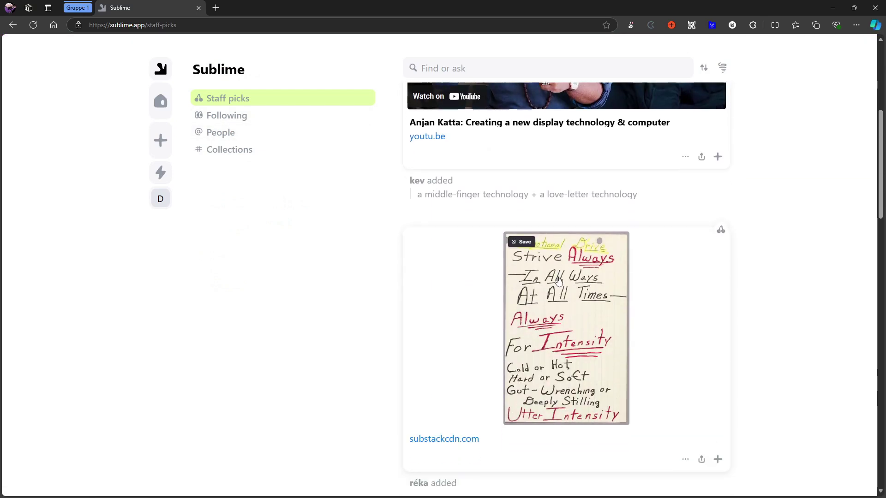
pyautogui.click(249, 148)
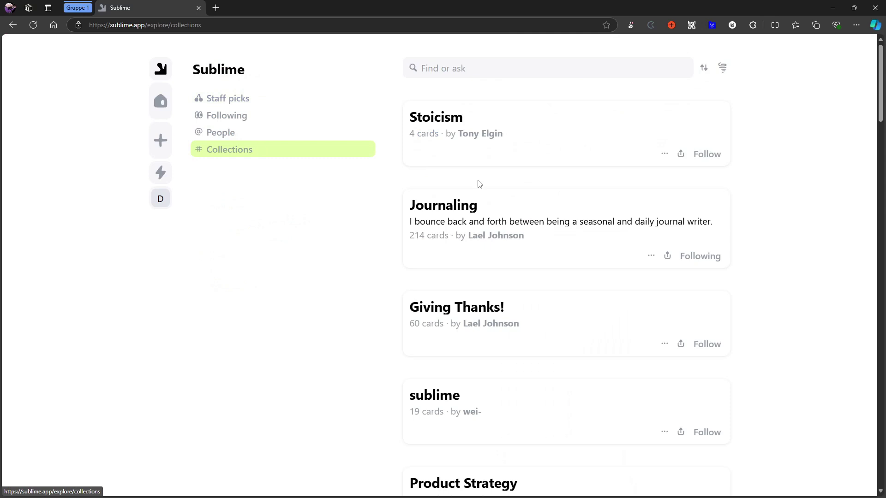
pyautogui.click(466, 211)
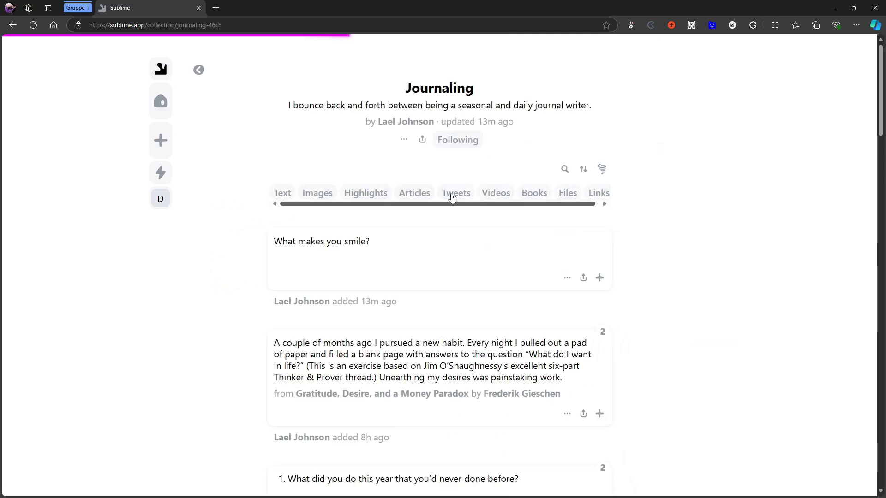
pyautogui.click(287, 199)
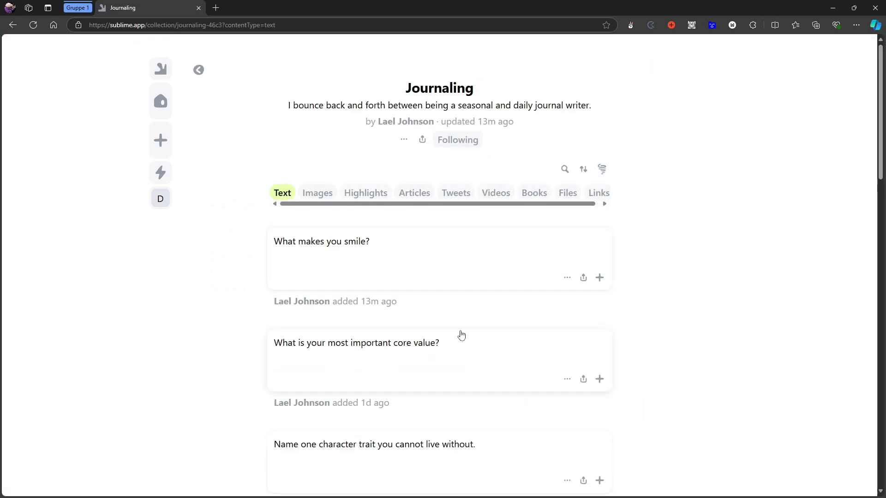
# Step: Bring up the add-to-collections popup for the 'What makes you smile?' card, then dismiss it
pyautogui.click(599, 277)
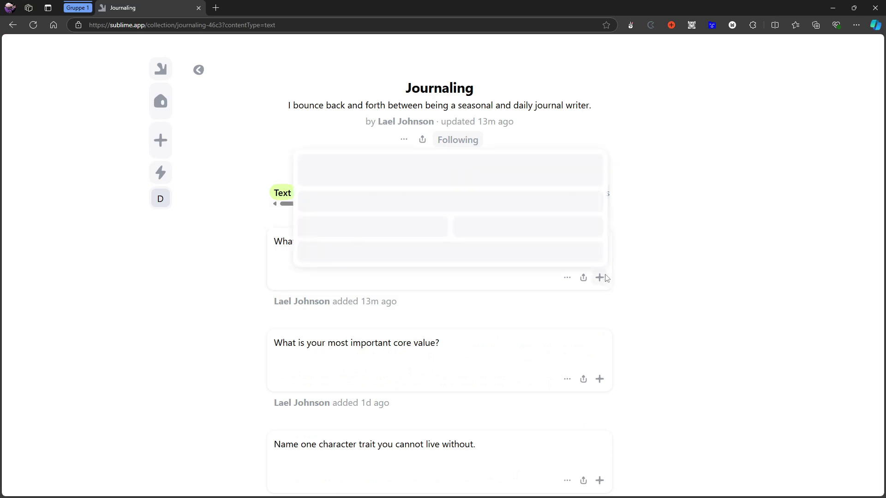
pyautogui.click(364, 203)
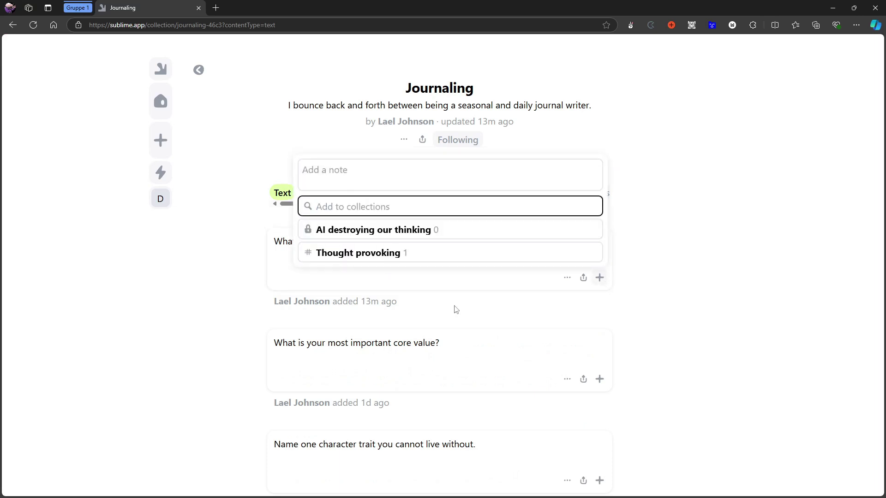
pyautogui.click(617, 259)
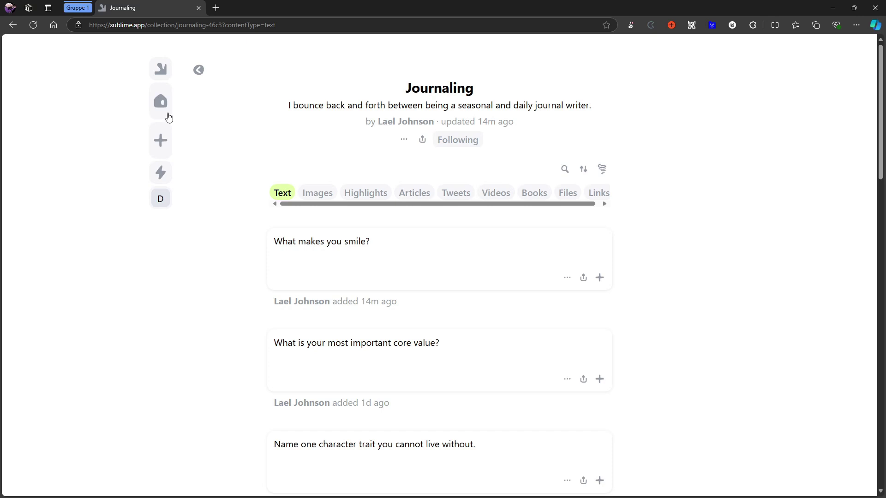
# Step: Go to My Library, then open the empty Notifications page
pyautogui.click(160, 102)
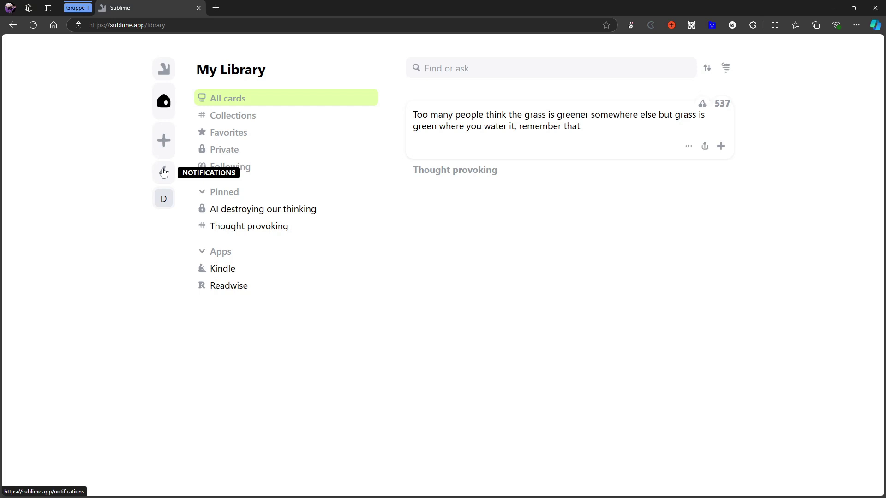
pyautogui.click(166, 177)
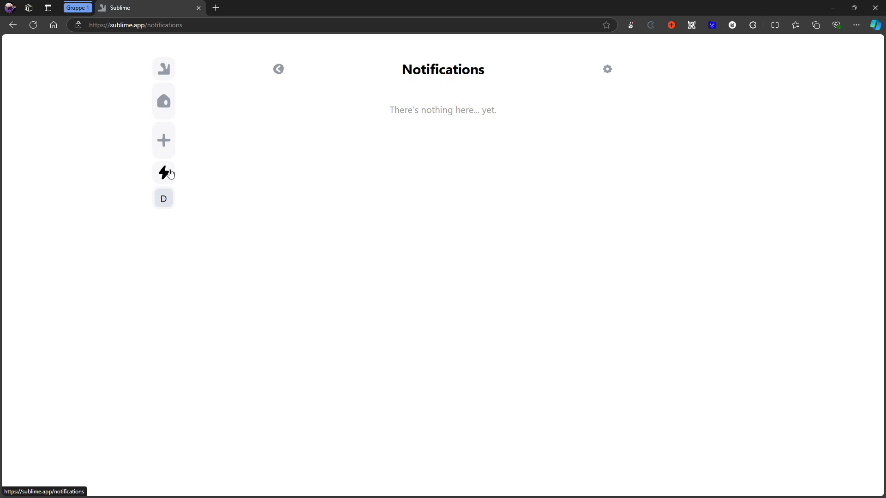
# Step: Open and close the D avatar account menu, then return to My Library
pyautogui.click(163, 198)
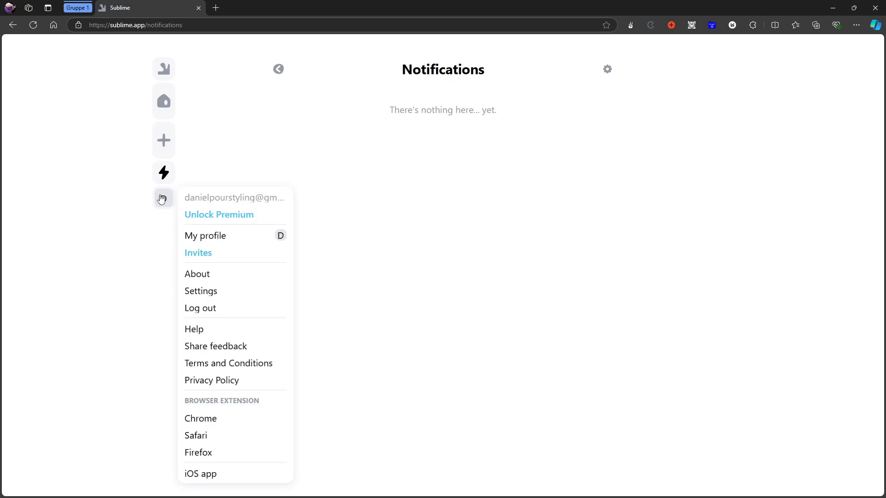
pyautogui.click(161, 199)
pyautogui.click(161, 102)
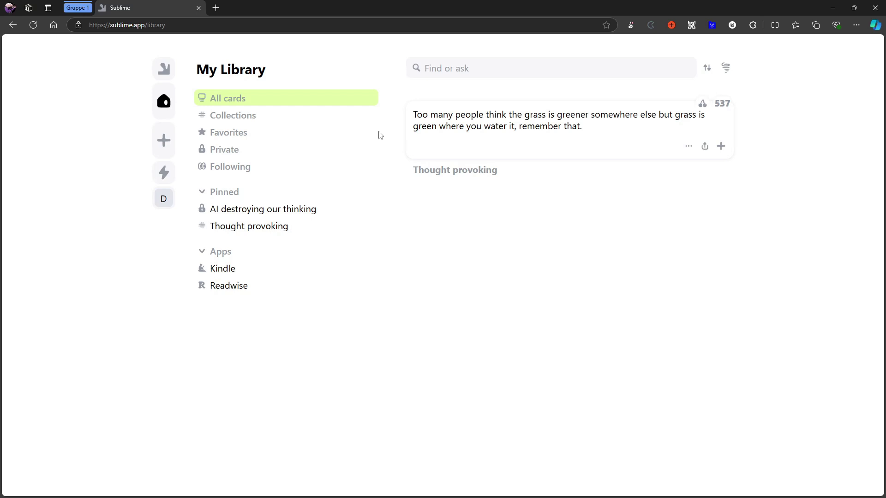
# Step: Visit the add-a-card page and its input box without adding anything, then return to My Library
pyautogui.click(165, 146)
pyautogui.click(409, 101)
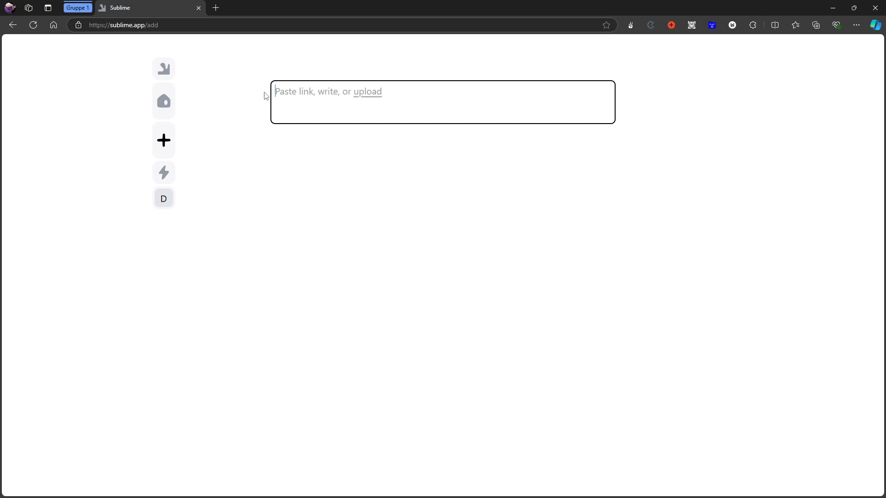
pyautogui.click(164, 110)
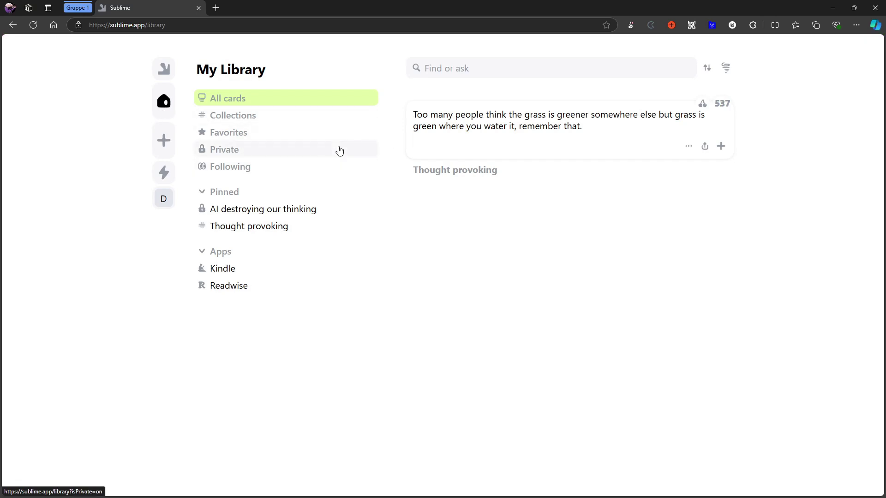
# Step: Open the premium offer from the account menu, toggle between $75 and $50 yearly, then close it
pyautogui.click(163, 198)
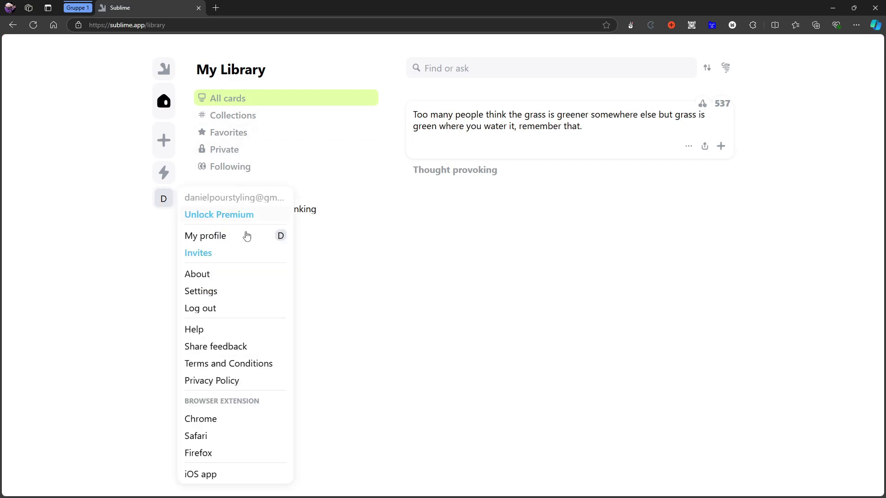
pyautogui.click(240, 215)
pyautogui.click(506, 236)
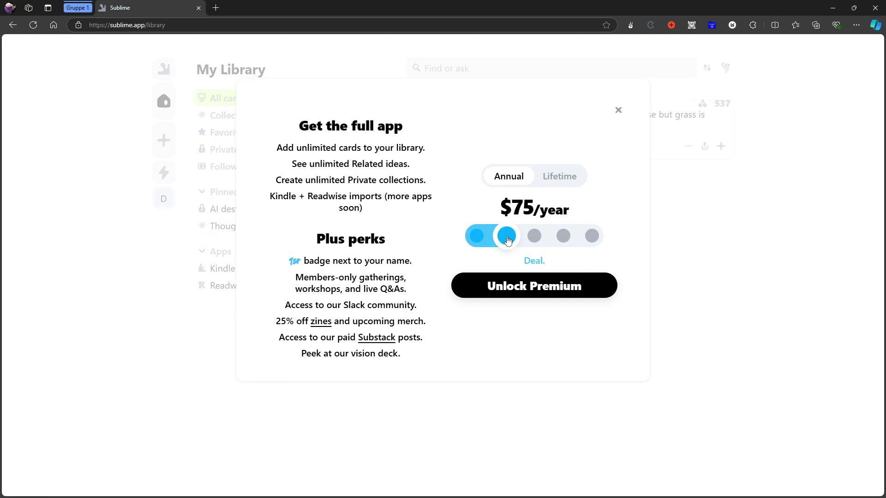
pyautogui.click(479, 237)
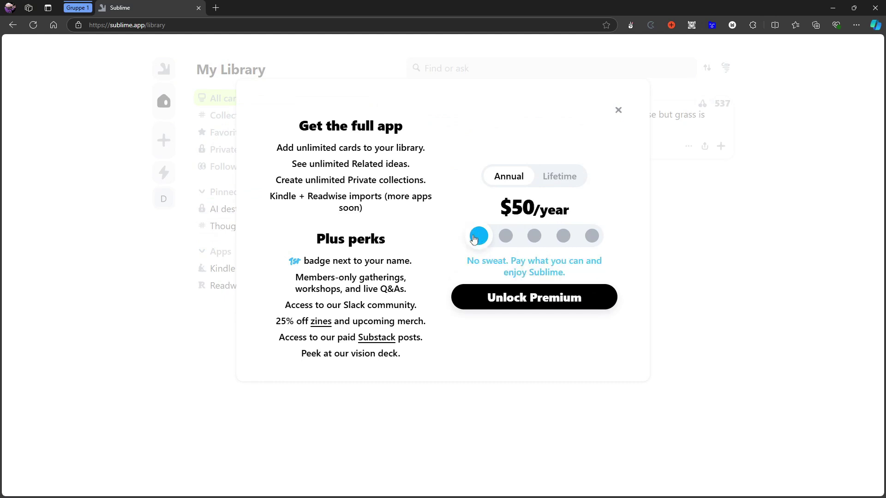
pyautogui.click(501, 236)
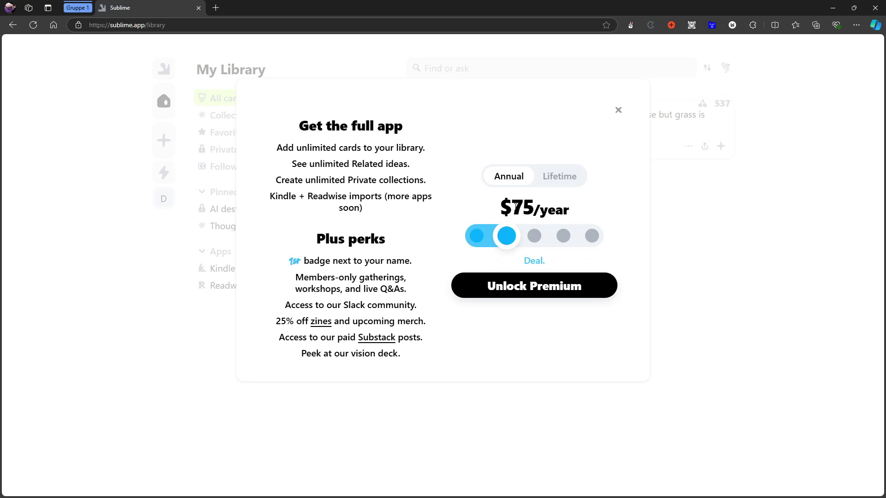
pyautogui.click(616, 111)
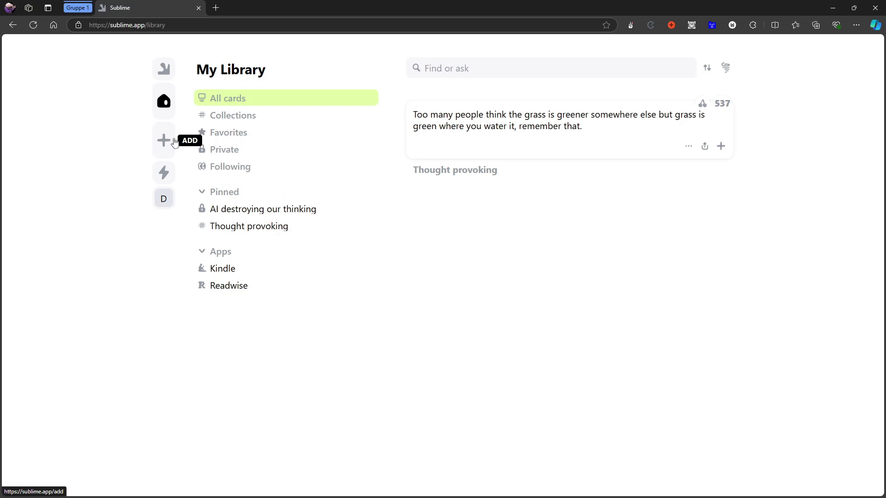
pyautogui.click(164, 68)
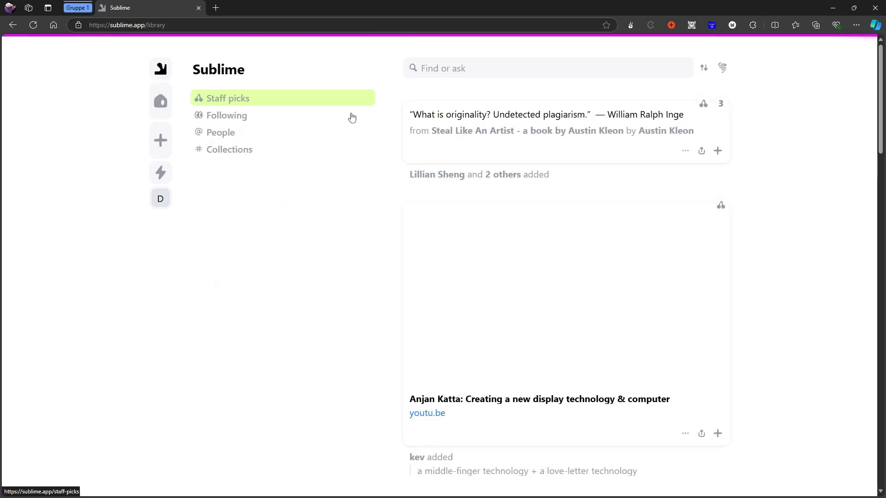
pyautogui.scroll(-4, 385, 147)
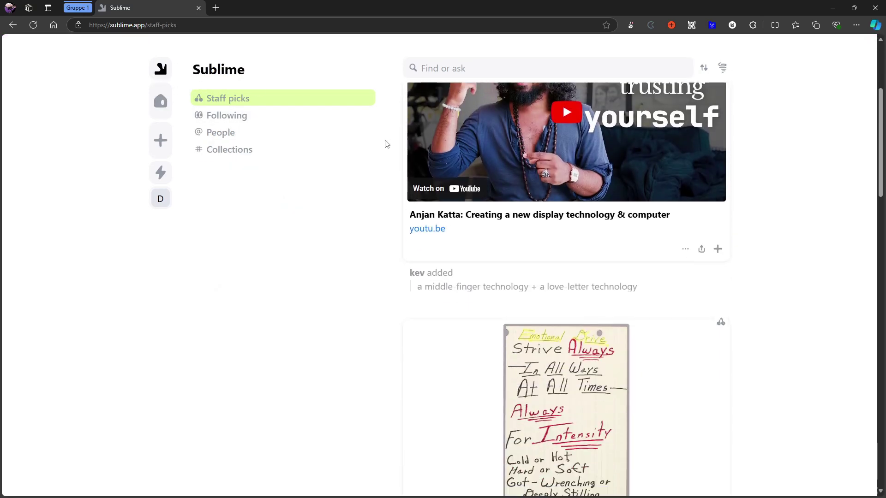
pyautogui.scroll(-6, 385, 144)
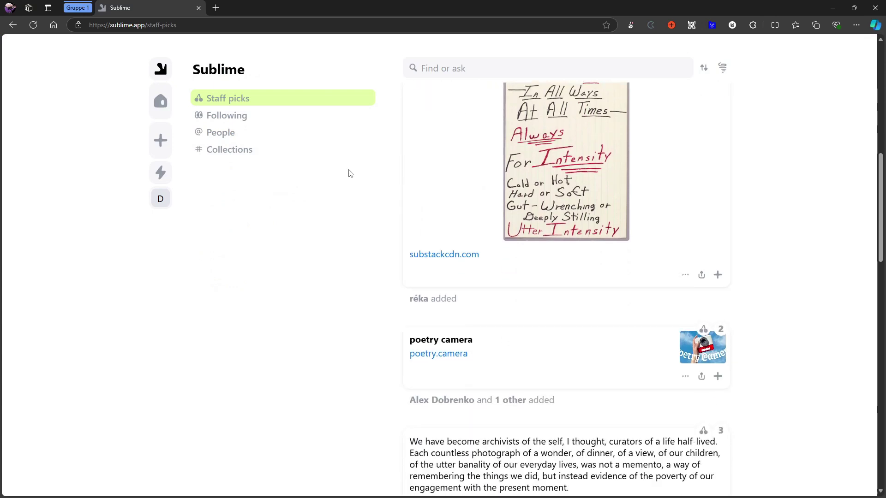
pyautogui.scroll(-1, 349, 174)
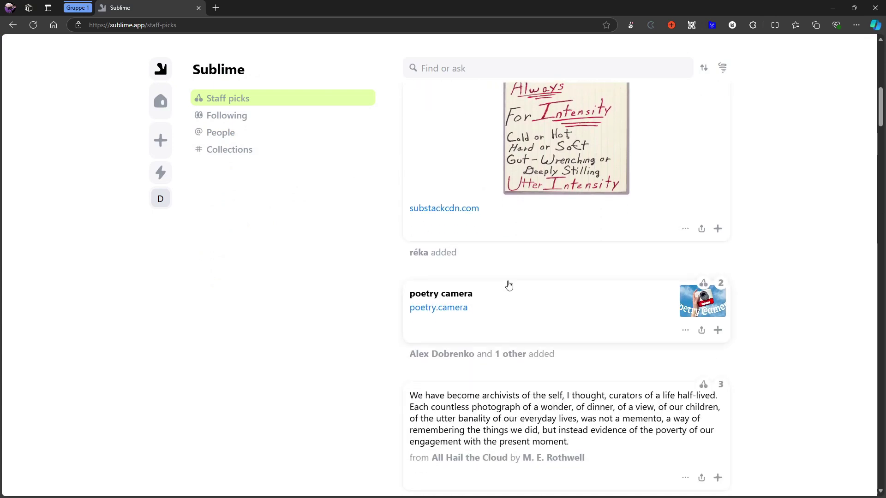
pyautogui.scroll(-1, 505, 279)
pyautogui.scroll(-1, 502, 270)
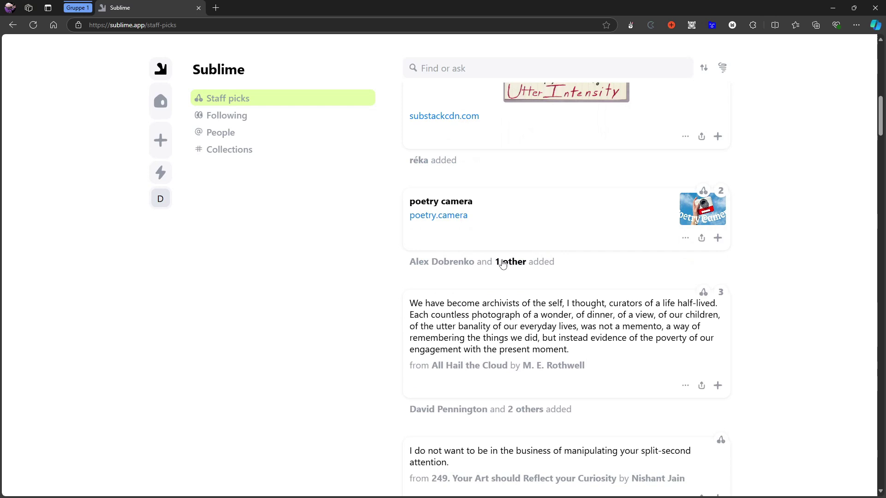
pyautogui.scroll(-1, 503, 264)
pyautogui.scroll(-1, 462, 260)
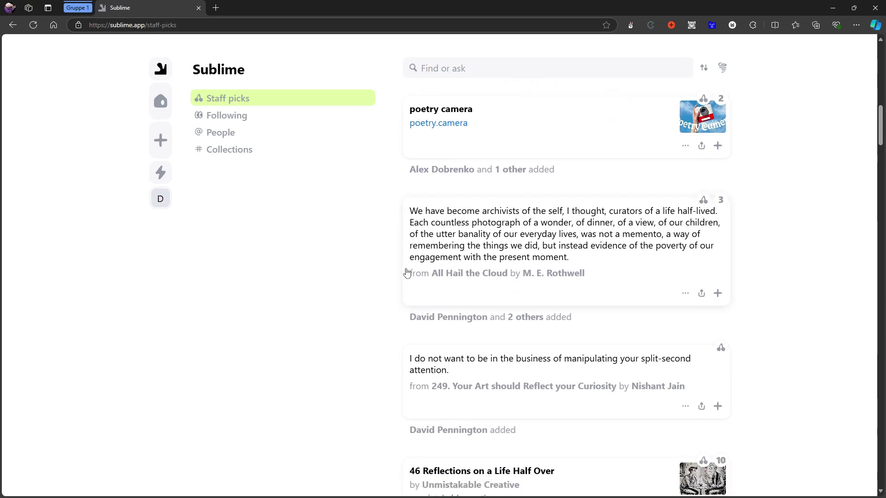
pyautogui.scroll(-5, 406, 273)
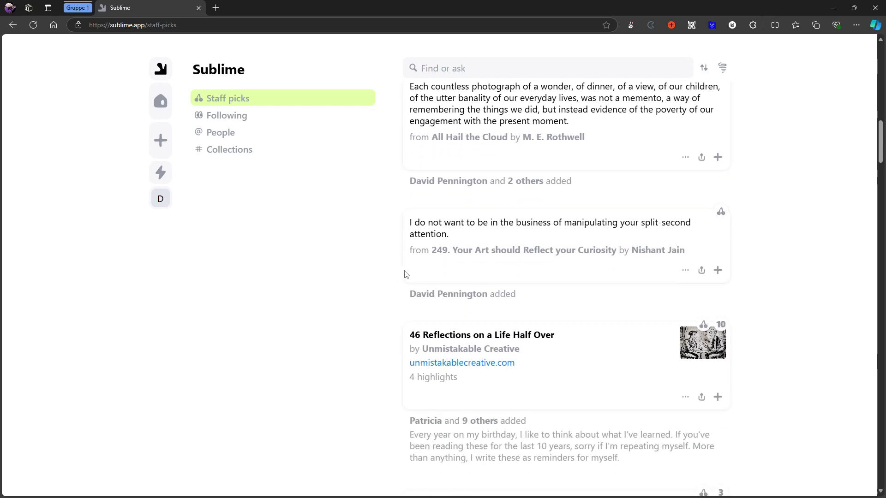
pyautogui.scroll(-4, 364, 277)
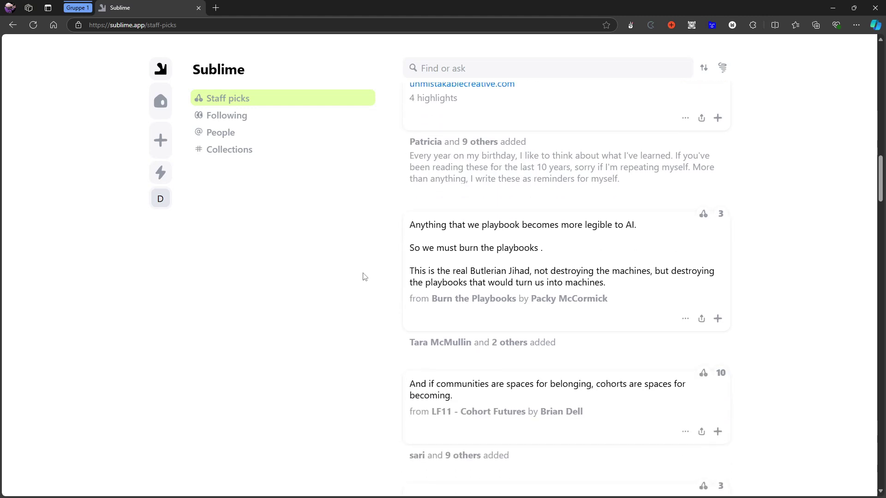
pyautogui.scroll(-2, 379, 213)
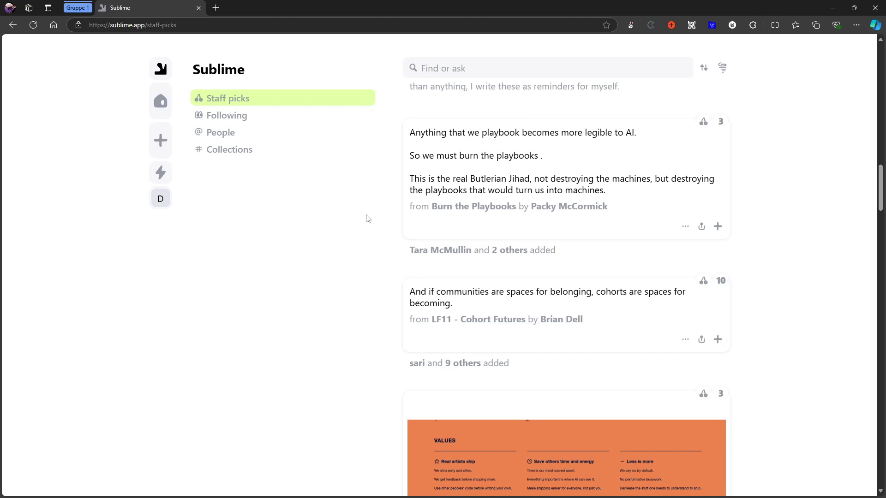
pyautogui.scroll(-3, 362, 218)
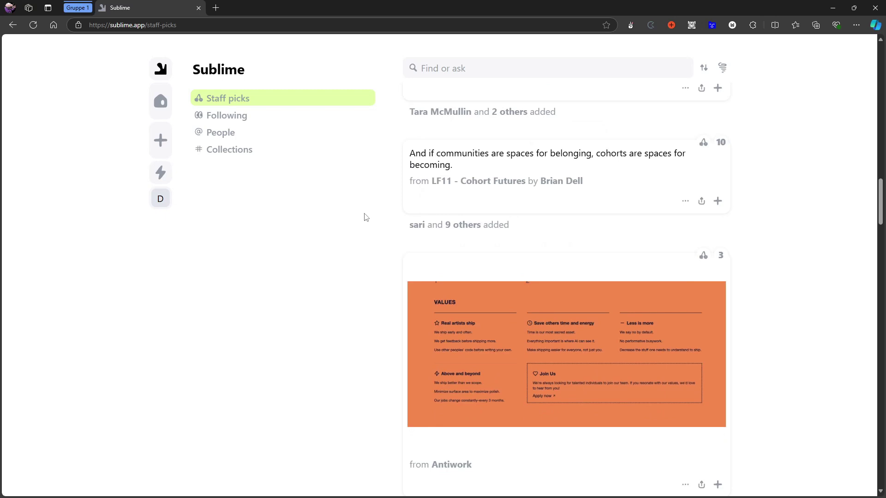
pyautogui.scroll(-3, 372, 217)
pyautogui.scroll(-7, 405, 231)
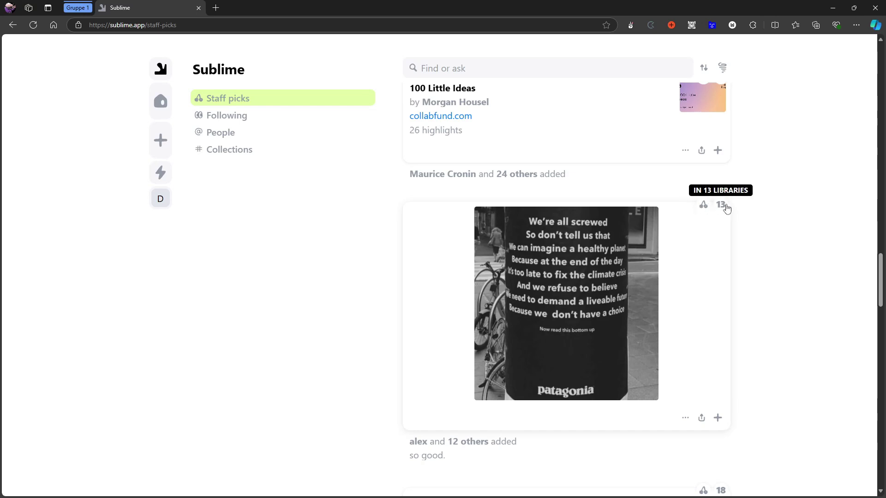
pyautogui.scroll(-2, 726, 208)
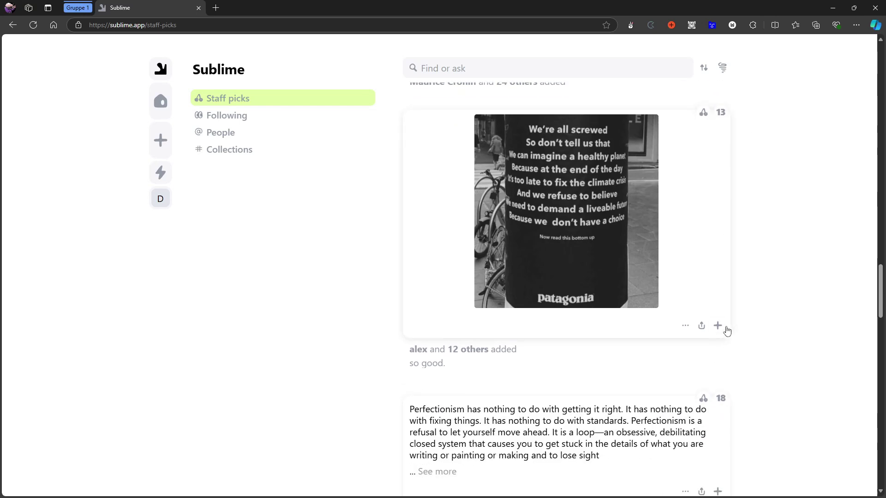
pyautogui.click(160, 101)
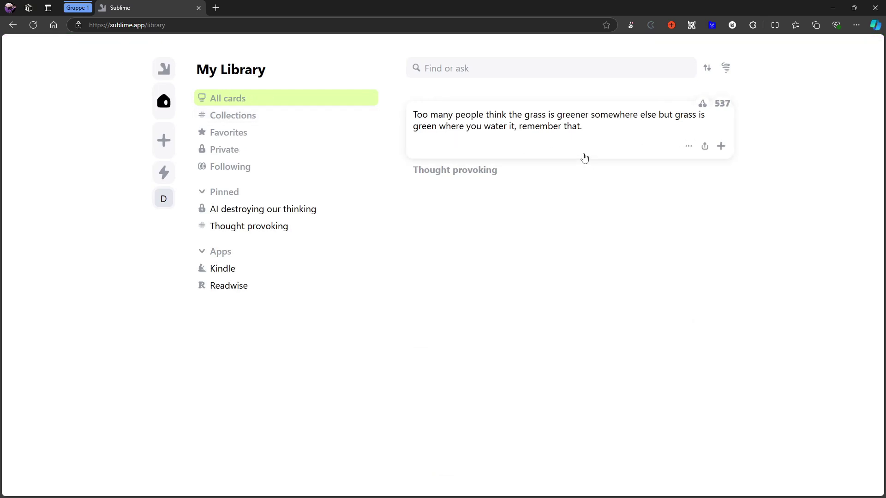
# Step: Scroll through the Staff picks feed's quotes and images, past the Perfectionism and leadership quotes
pyautogui.click(165, 69)
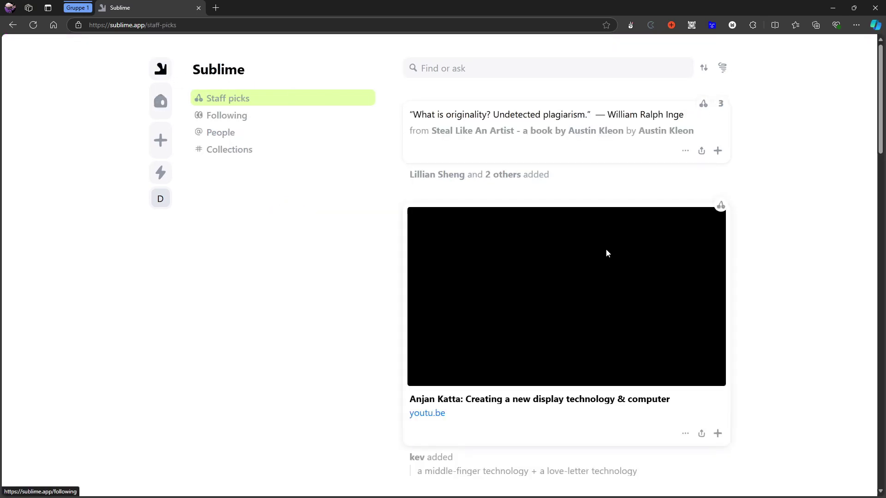
pyautogui.scroll(-10, 606, 252)
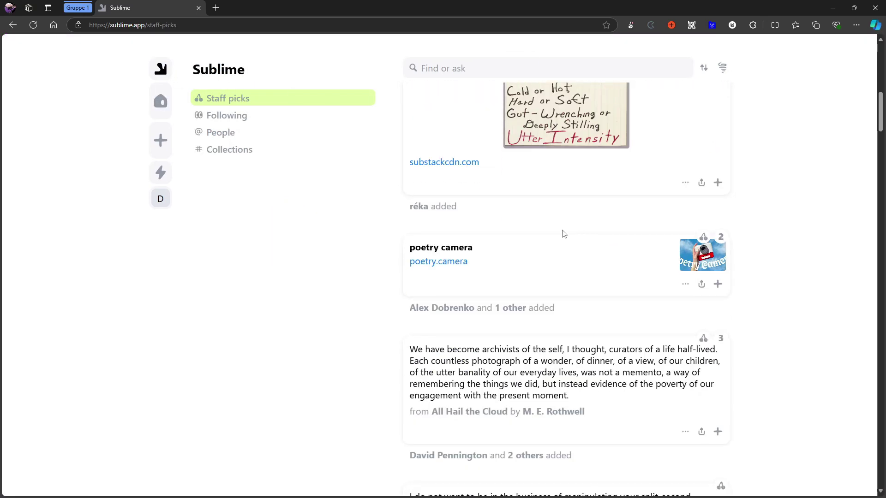
pyautogui.scroll(-9, 563, 234)
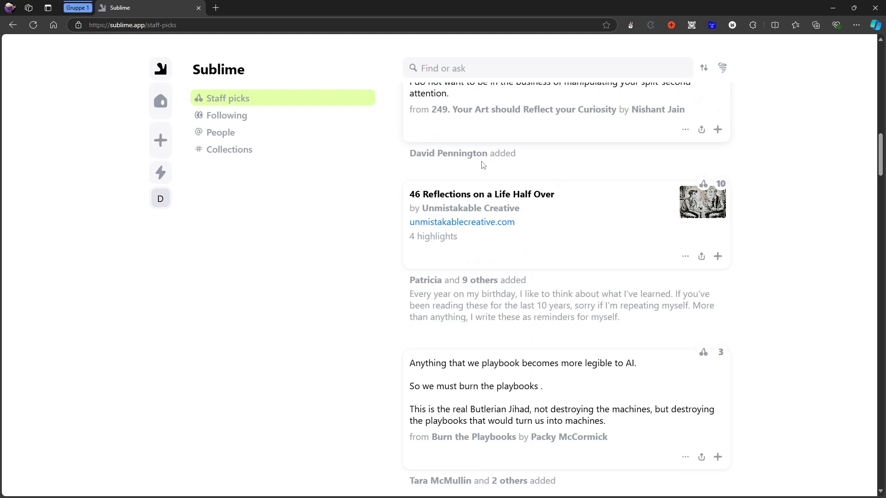
pyautogui.scroll(-8, 479, 198)
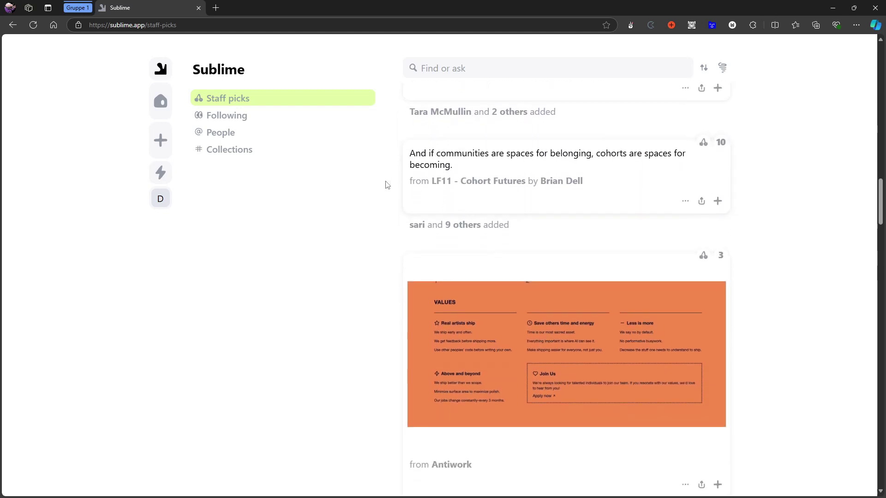
pyautogui.scroll(2, 468, 188)
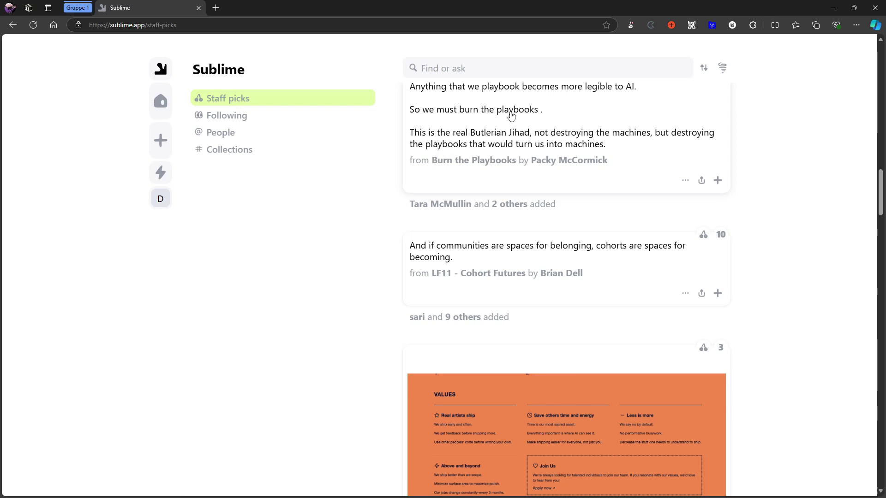
pyautogui.scroll(-4, 509, 128)
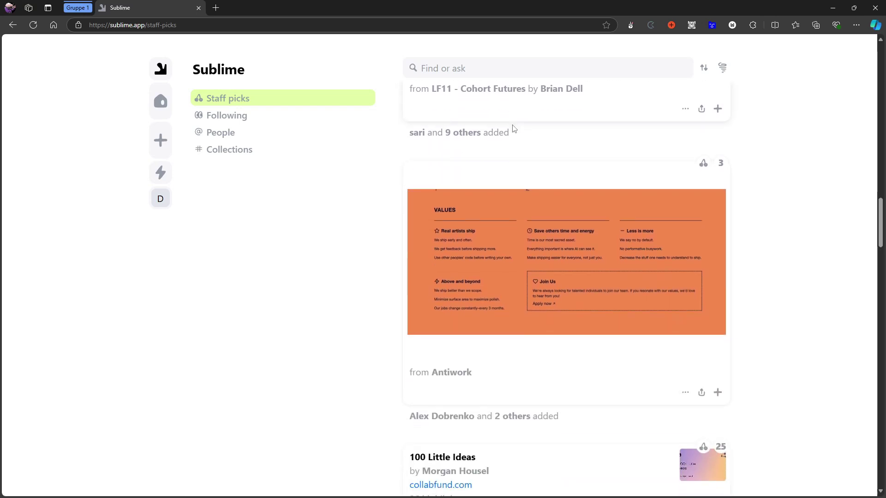
pyautogui.scroll(-2, 464, 118)
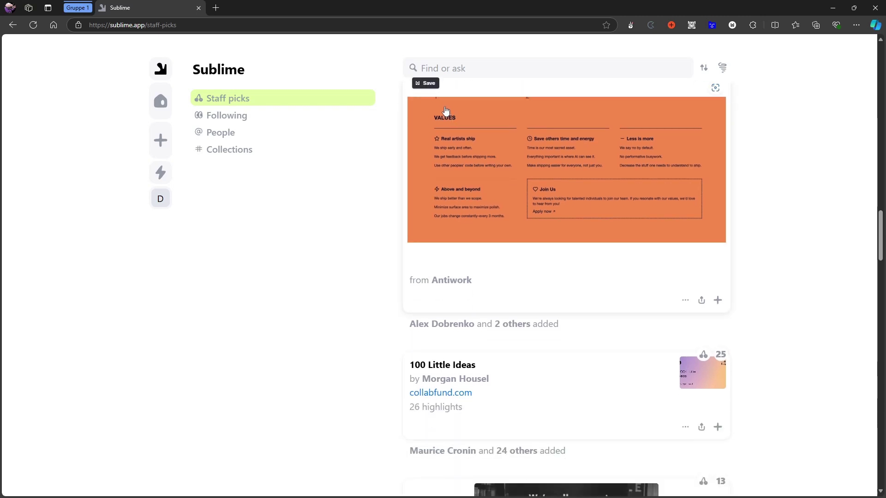
pyautogui.scroll(-1, 314, 99)
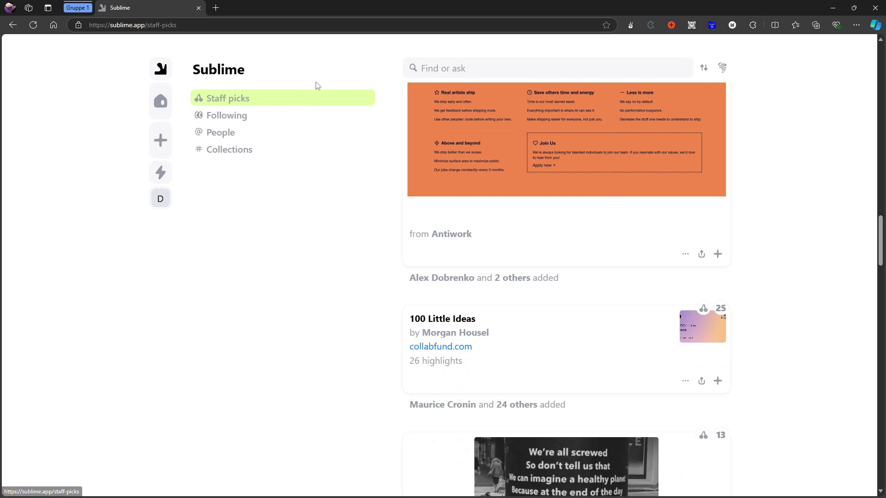
pyautogui.scroll(-2, 260, 171)
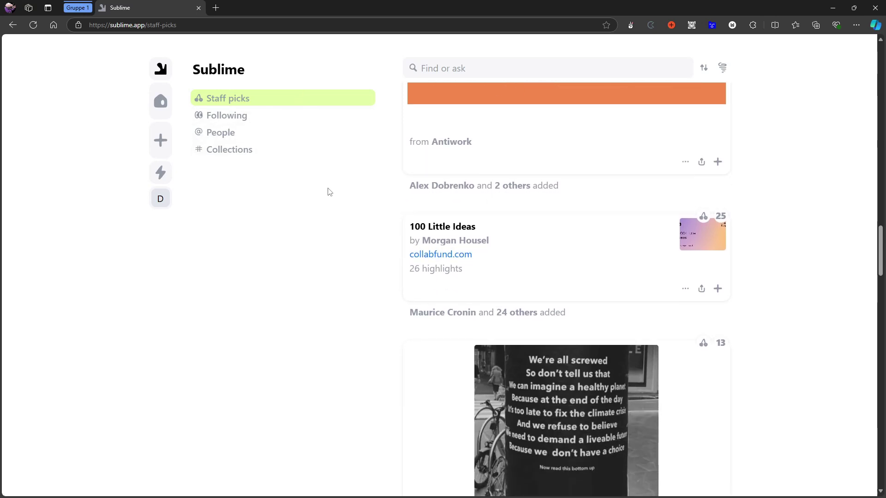
pyautogui.scroll(-1, 249, 189)
pyautogui.scroll(-1, 252, 168)
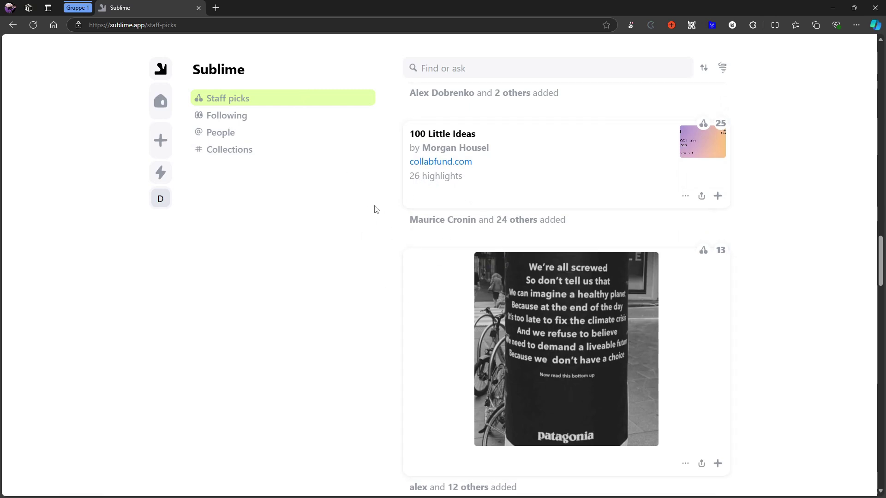
pyautogui.scroll(-5, 283, 188)
pyautogui.scroll(-1, 282, 186)
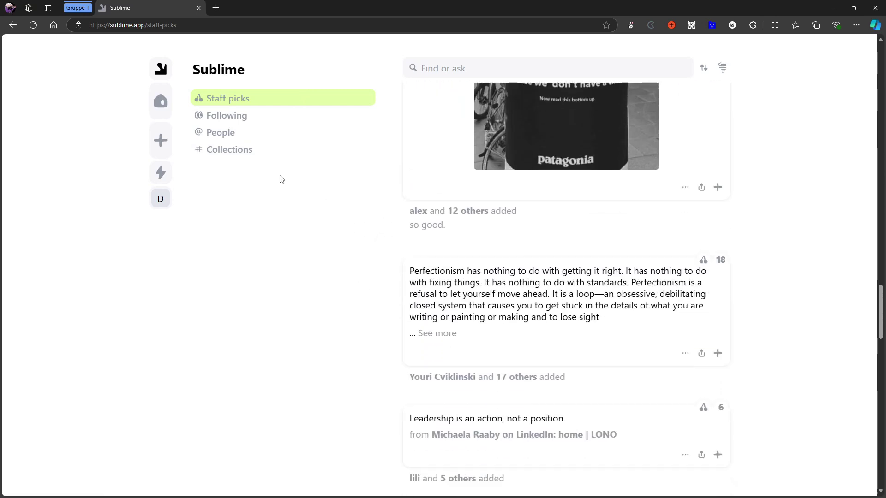
pyautogui.scroll(-2, 281, 180)
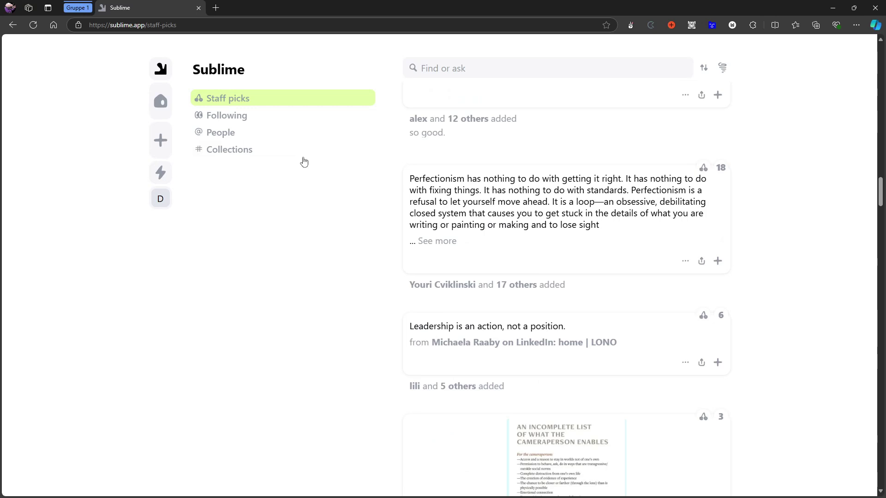